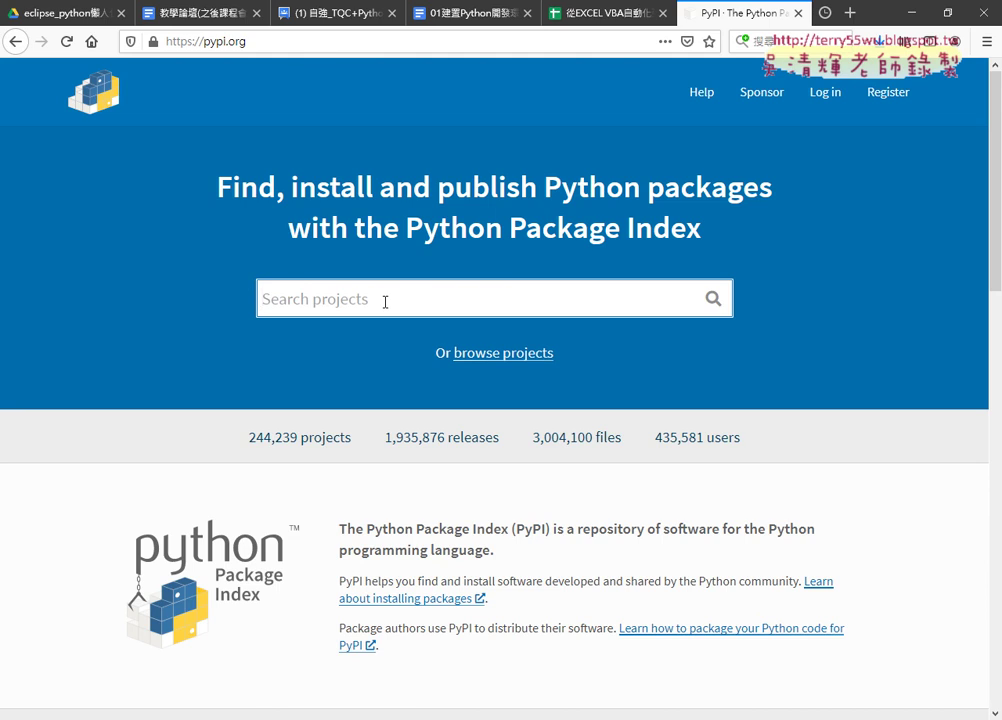
Step: Go back to the python.org home page, switch to the PowerPoint course deck and page forward from slide 19 to slide 23
left_click(15, 42)
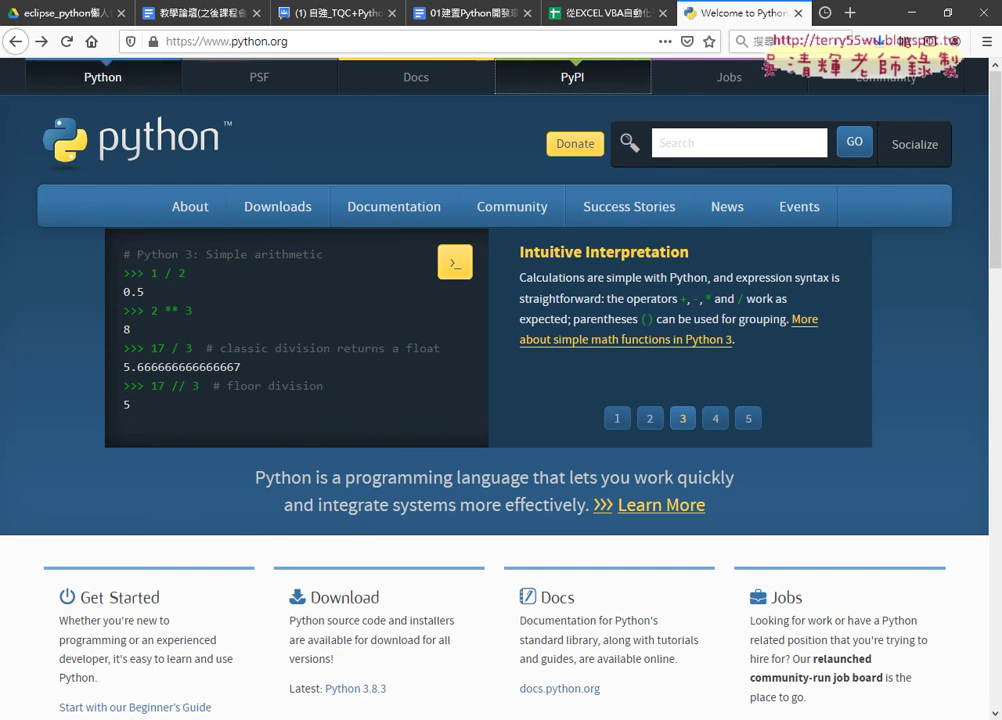
key("alt+Tab")
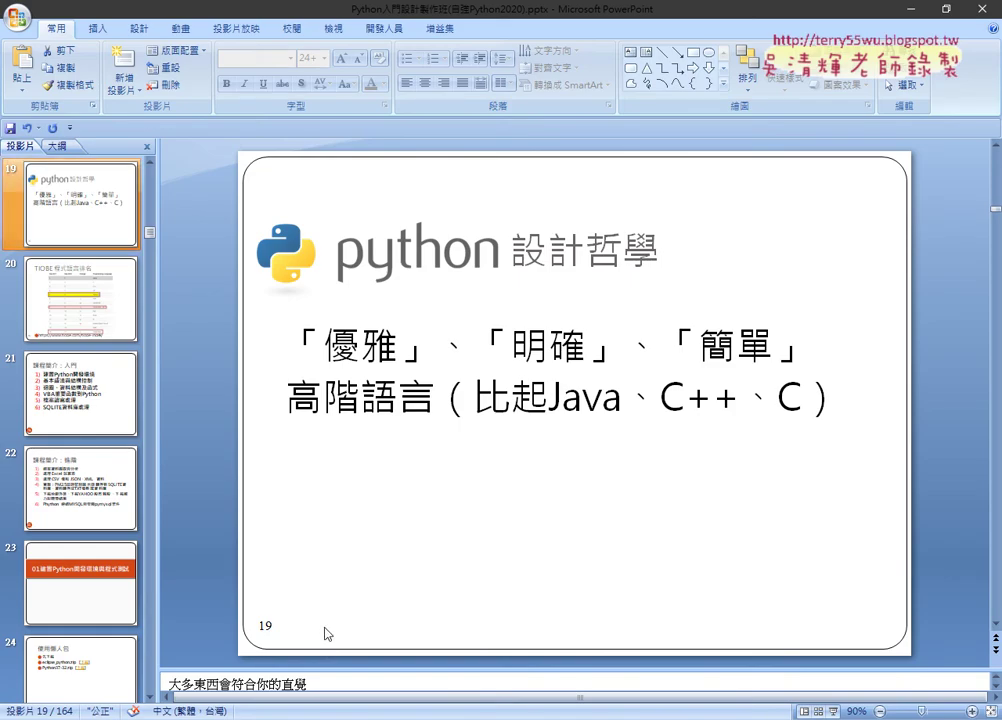
scroll(326, 633, "down", 1)
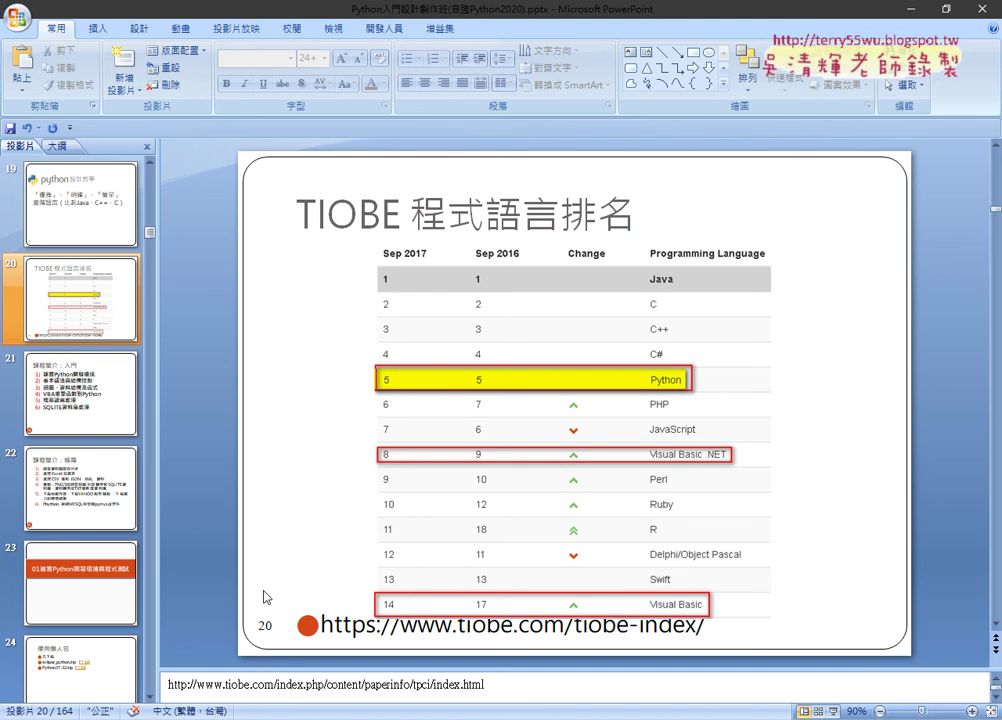
scroll(266, 597, "down", 1)
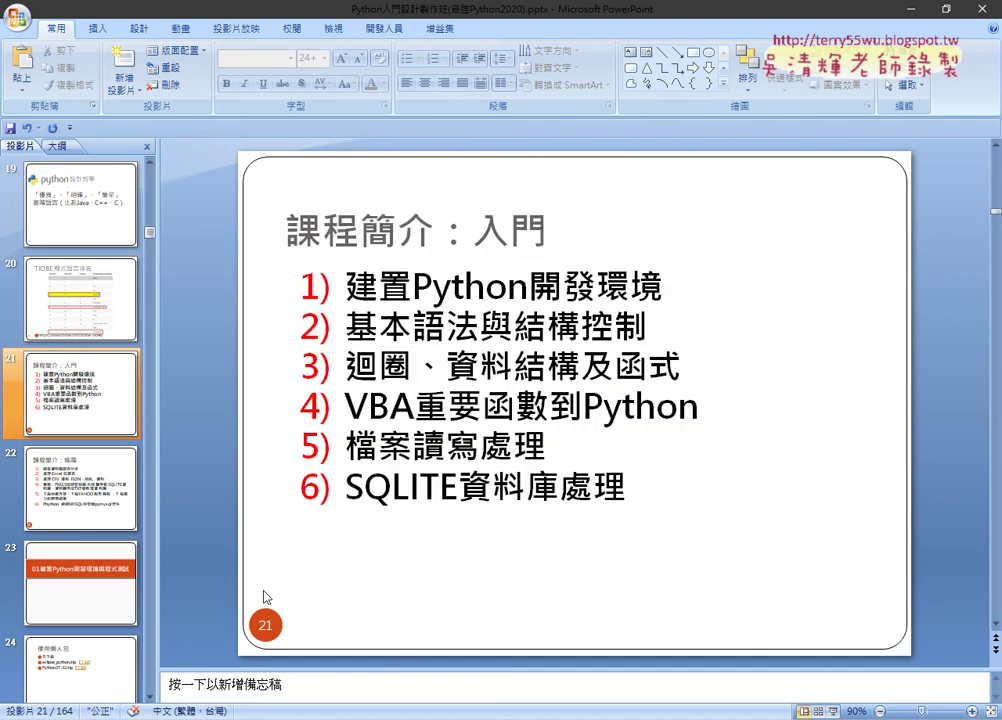
scroll(266, 597, "down", 1)
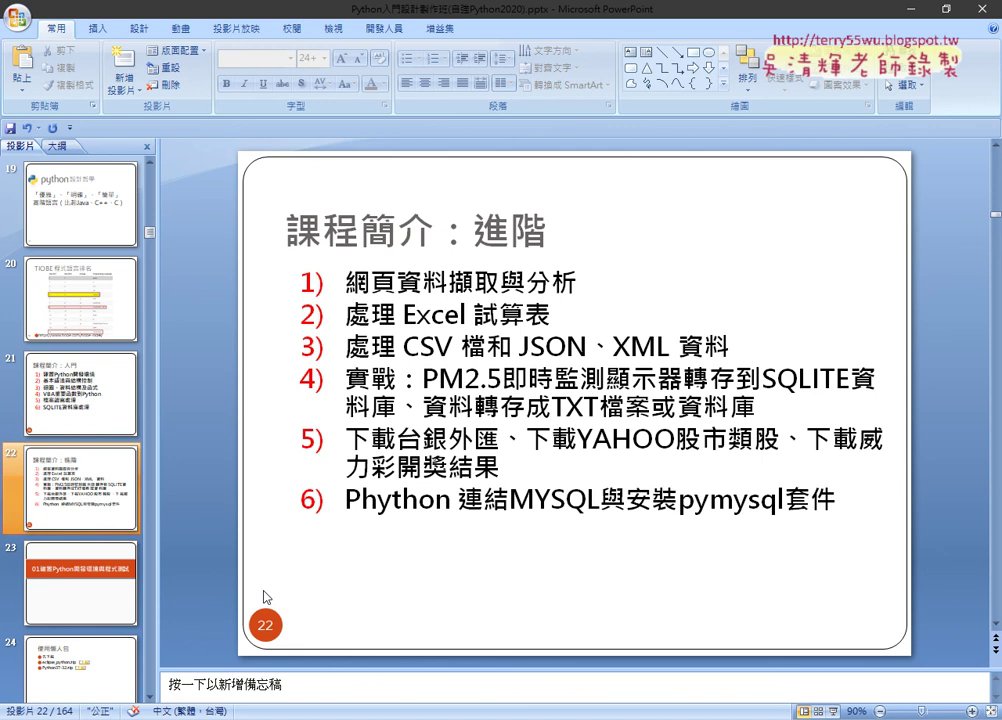
scroll(266, 597, "down", 1)
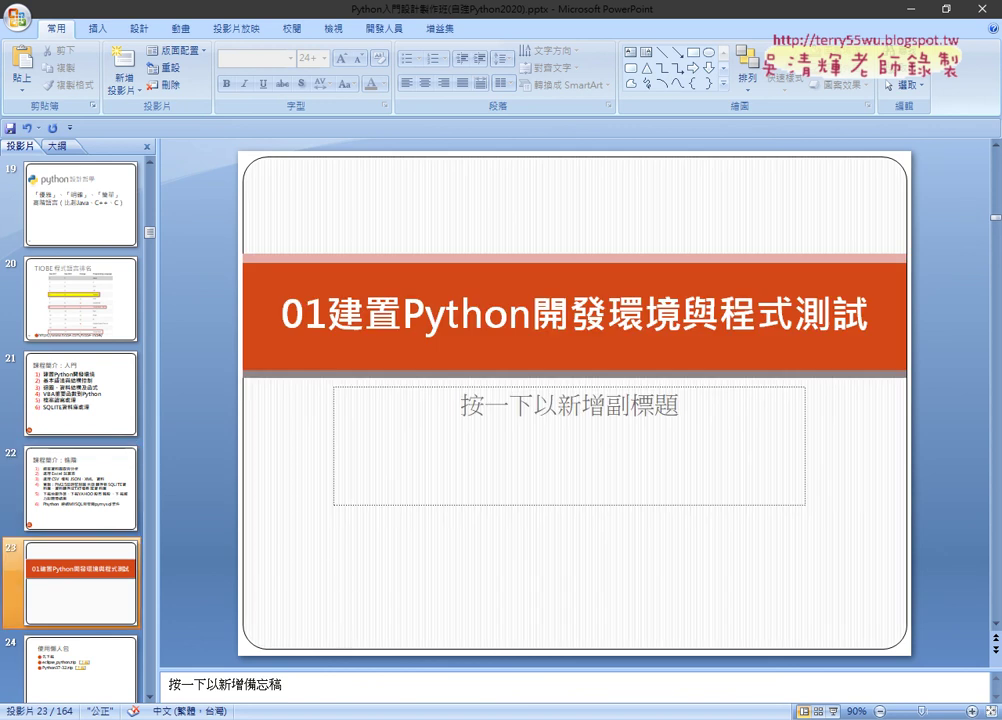
Step: Switch to File Explorer and look through the contents of drive C: for existing Python and Eclipse folders
left_click(300, 655)
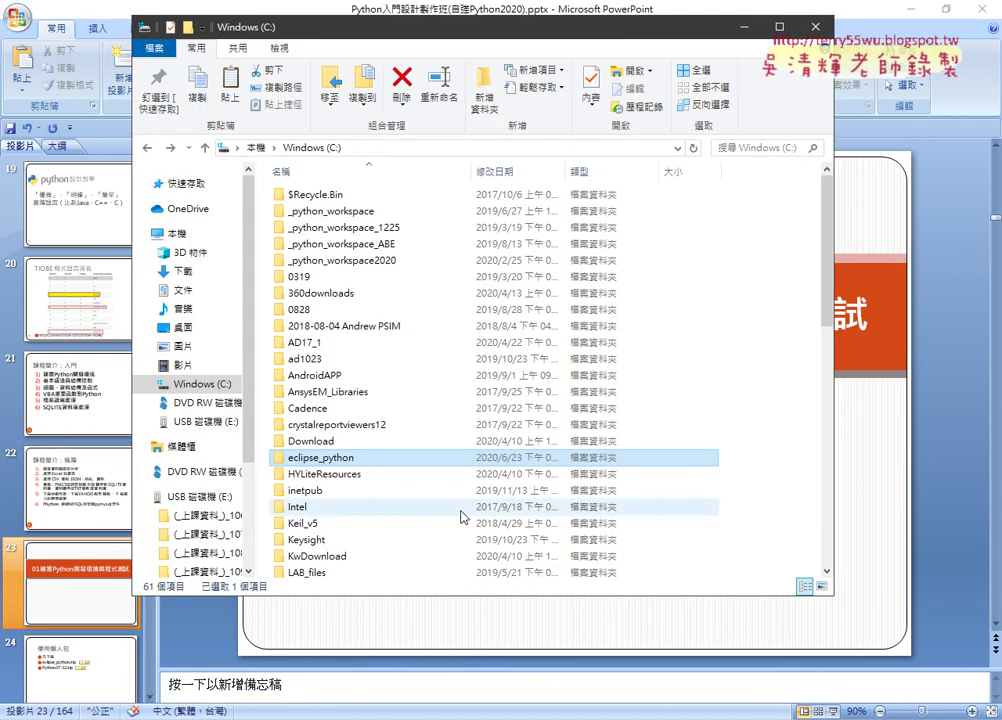
left_click_drag(826, 282, 834, 547)
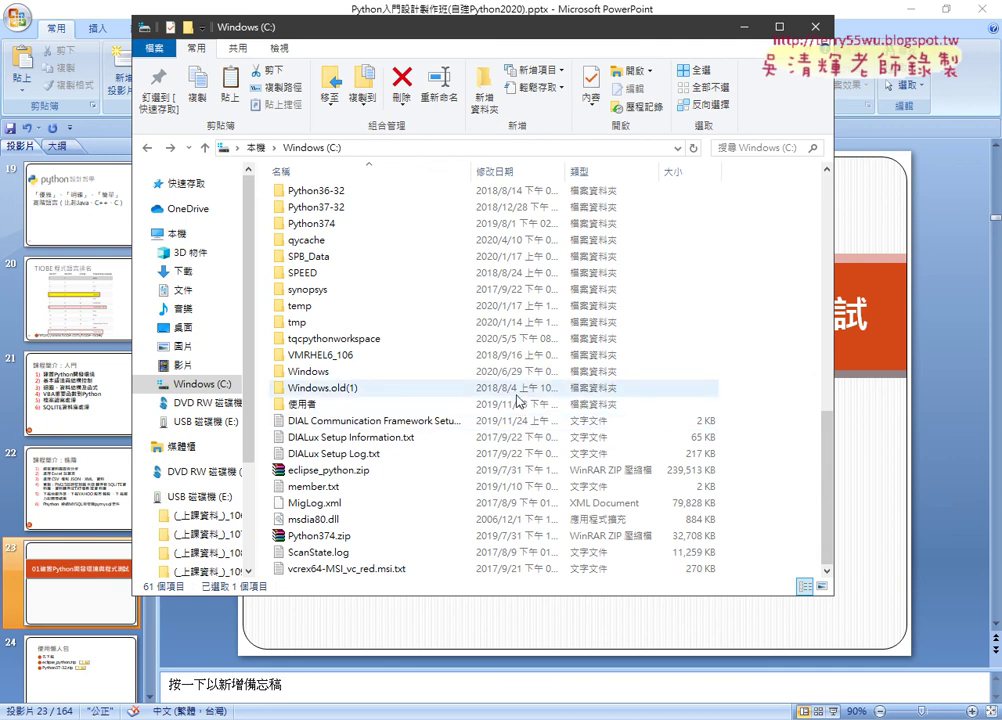
scroll(518, 402, "up", 4)
scroll(518, 402, "up", 2)
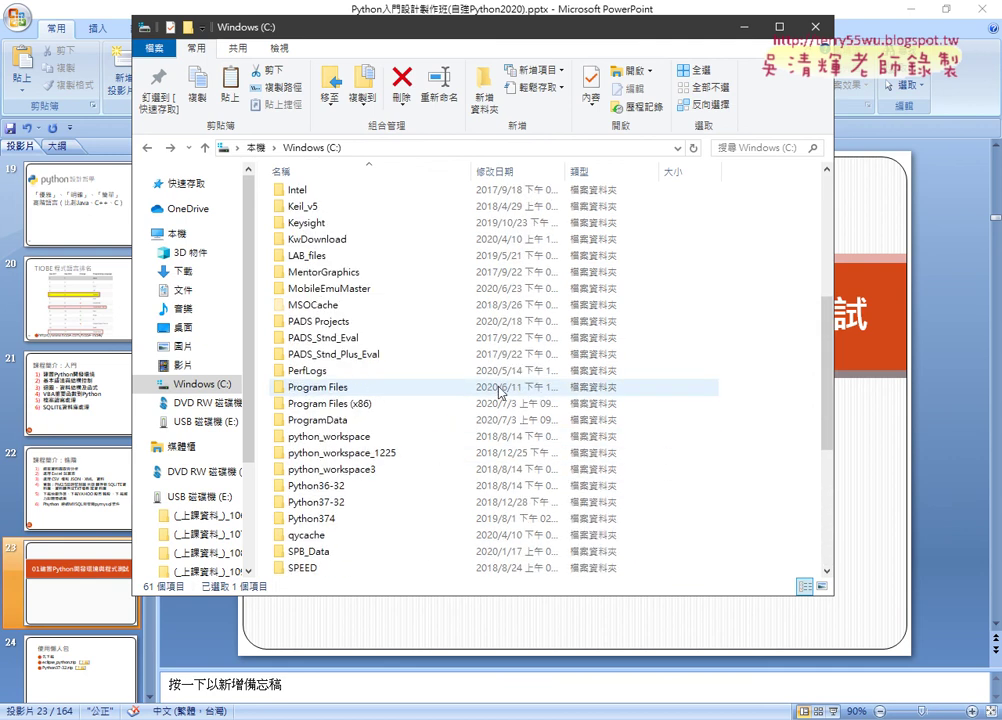
scroll(376, 360, "down", 3)
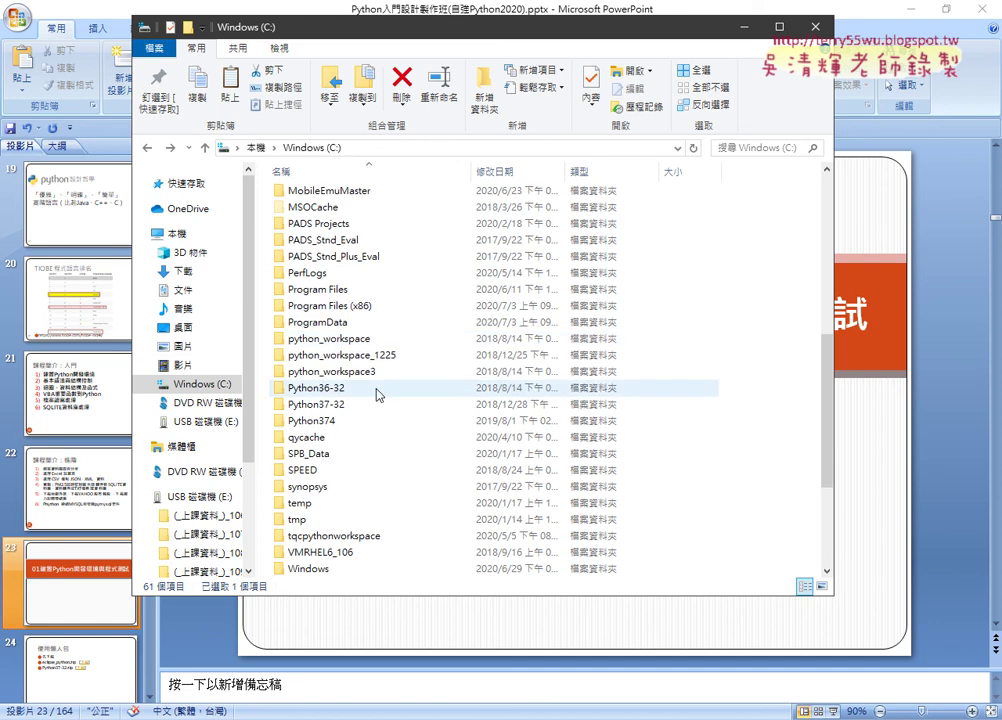
scroll(380, 404, "up", 3)
scroll(380, 404, "up", 1)
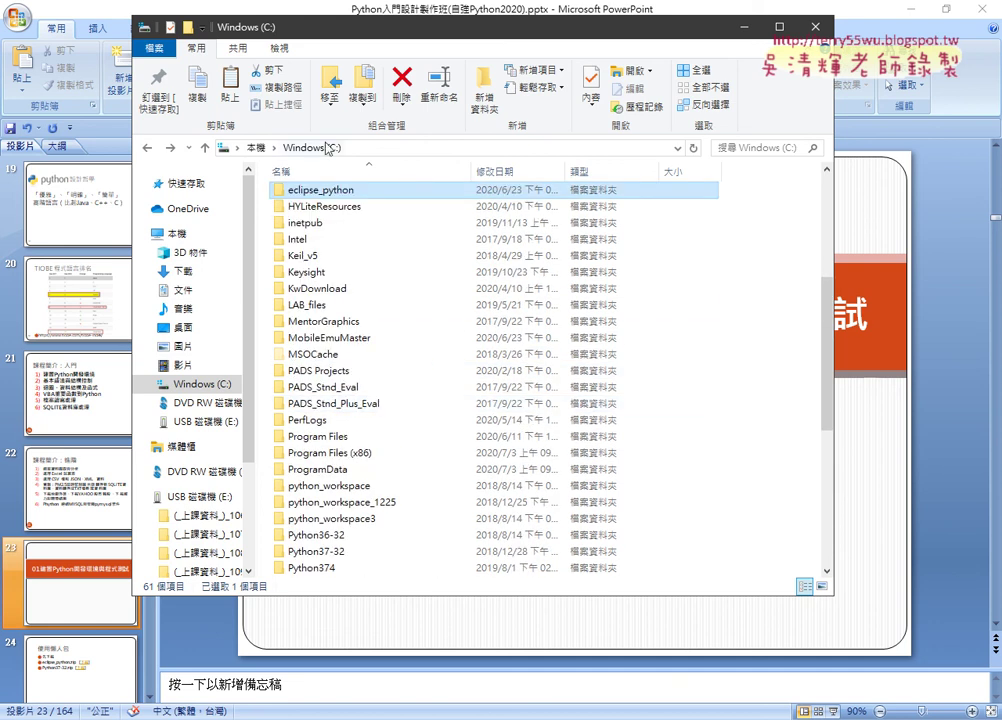
Step: Reopen drive C: from the computer overview and rename the eclipse_python folder to eclipse_python_old
left_click(256, 150)
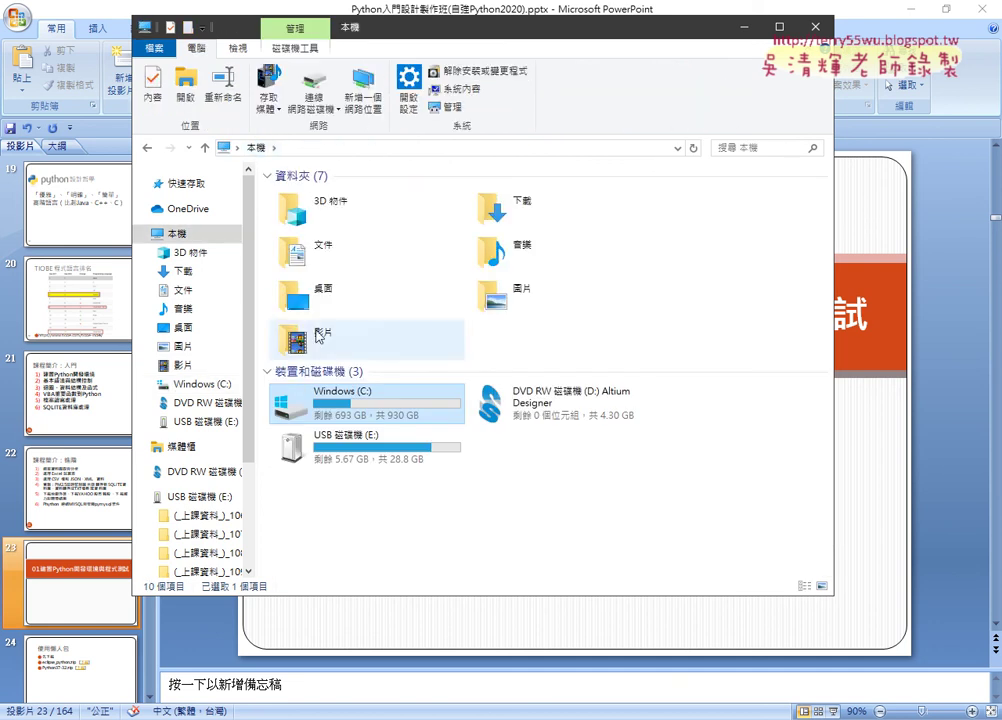
double_click(360, 412)
scroll(381, 421, "down", 7)
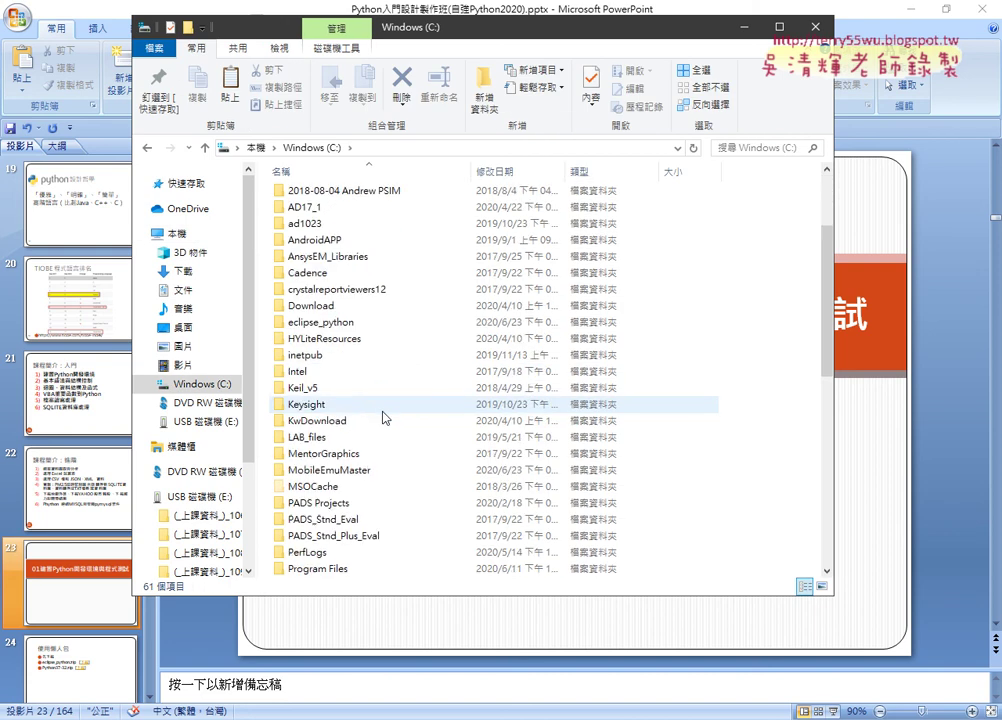
scroll(383, 416, "up", 3)
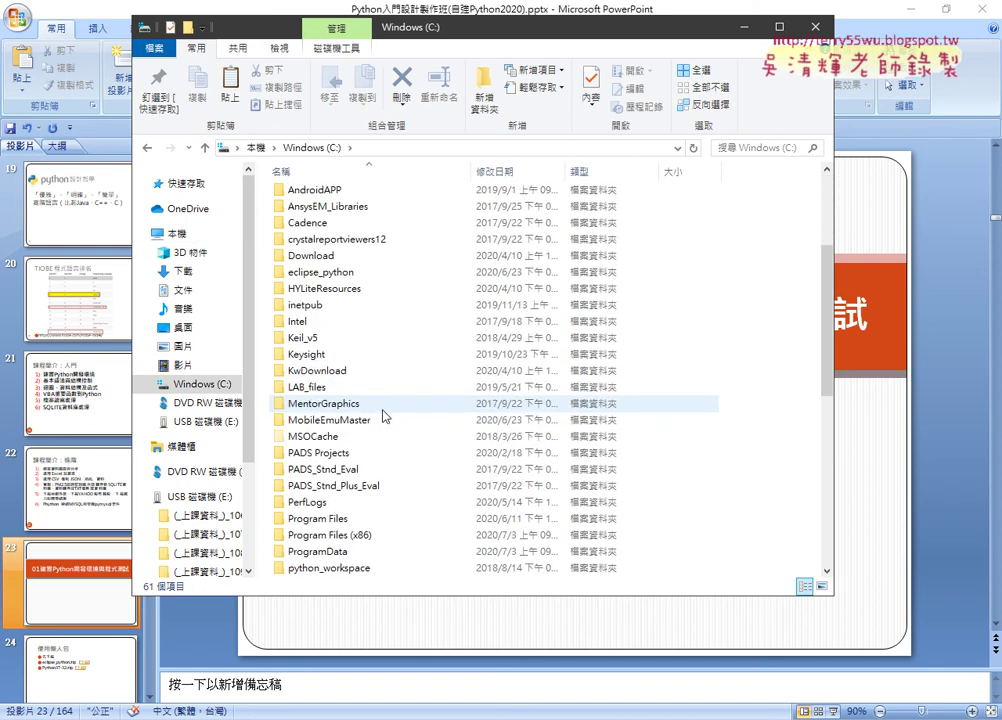
left_click(349, 279)
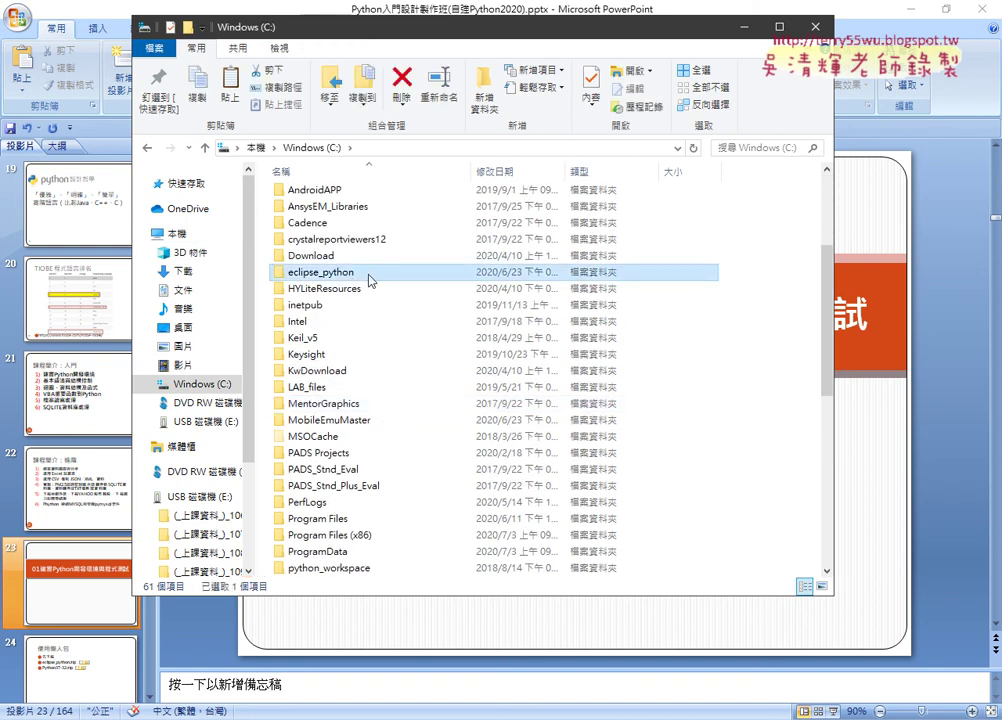
left_click(362, 278)
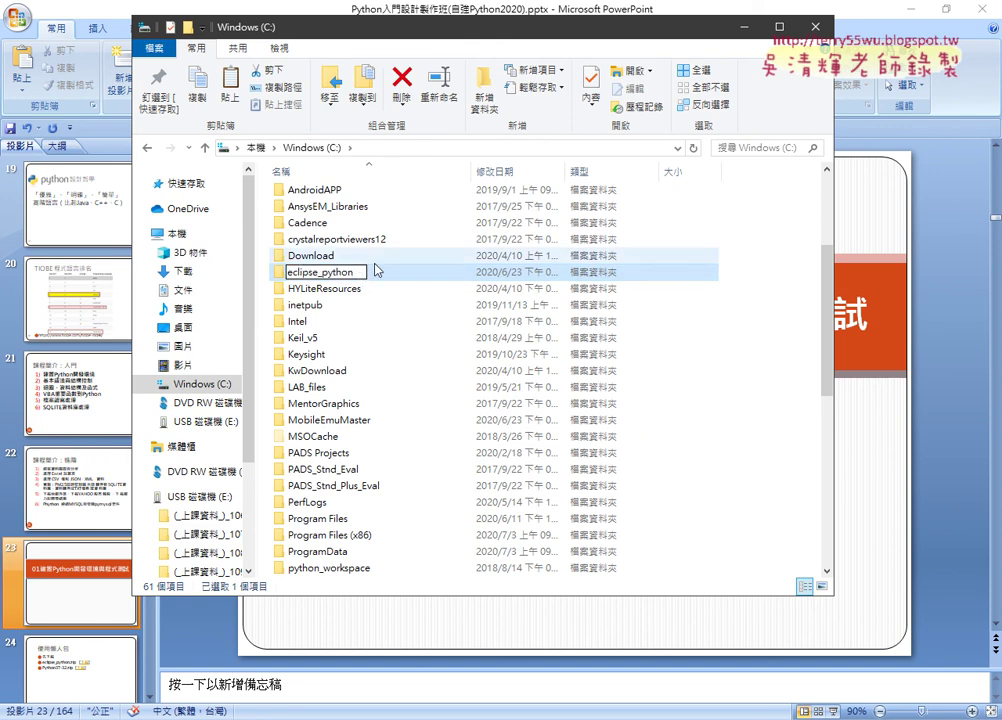
type("_old")
key("Return")
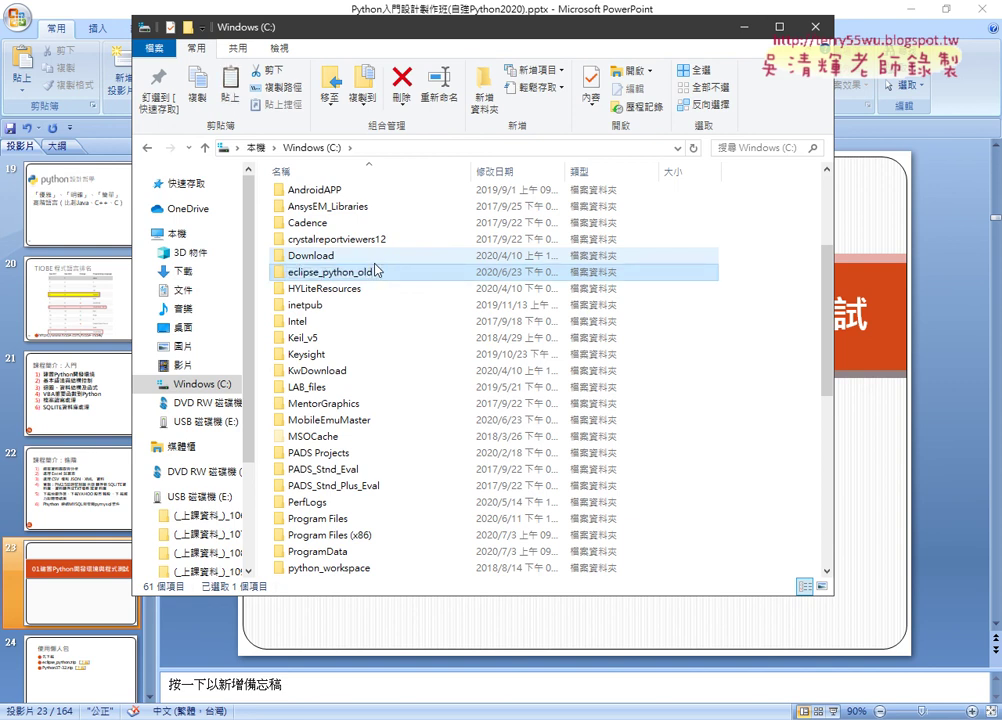
Step: Open the Downloads folder and select the eclipse_python2019.zip archive
scroll(716, 297, "down", 9)
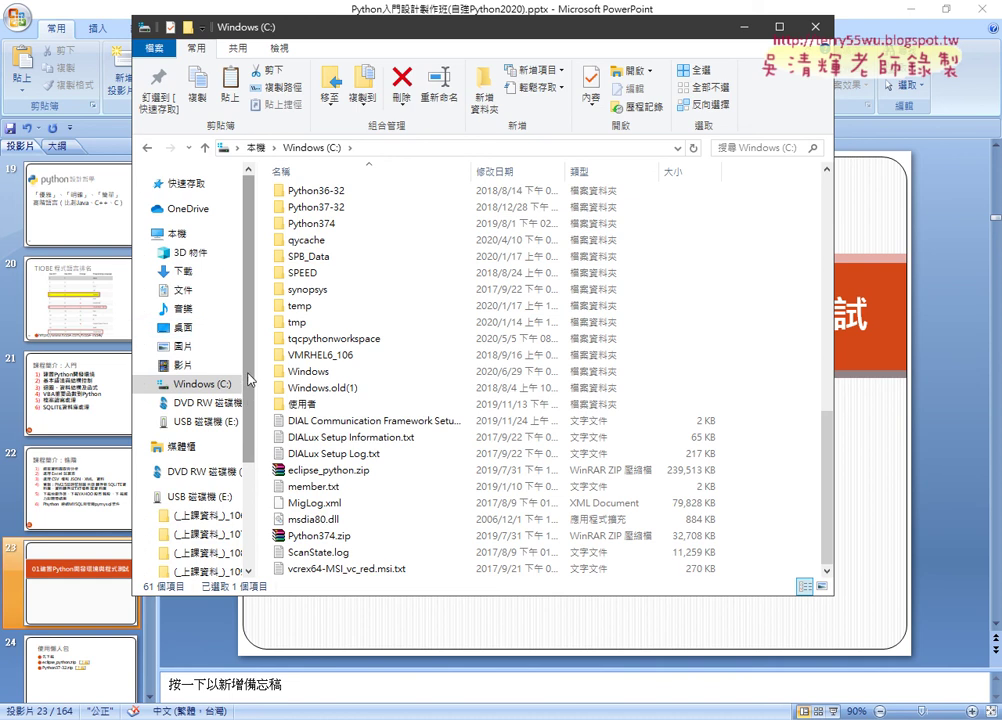
left_click(183, 271)
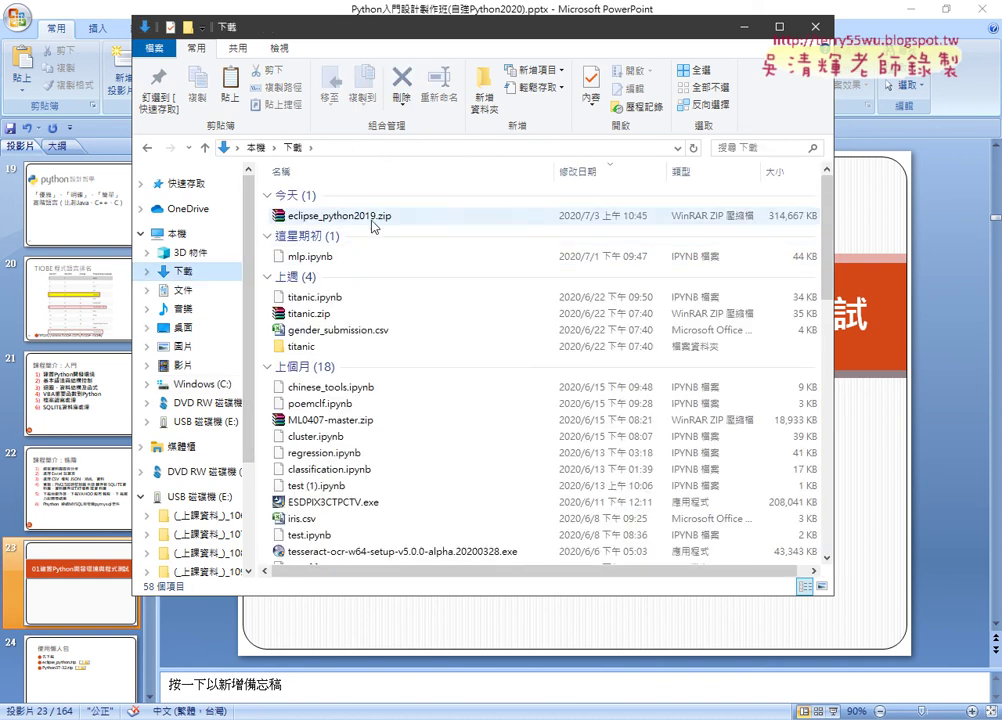
left_click(370, 216)
right_click(370, 216)
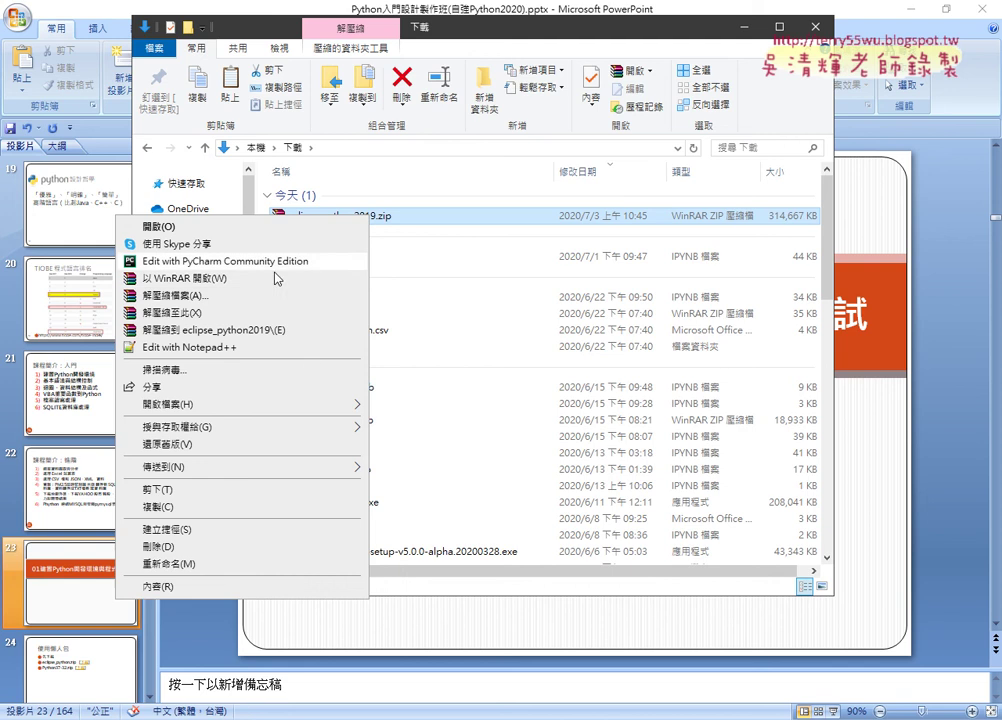
key("Escape")
key("F2")
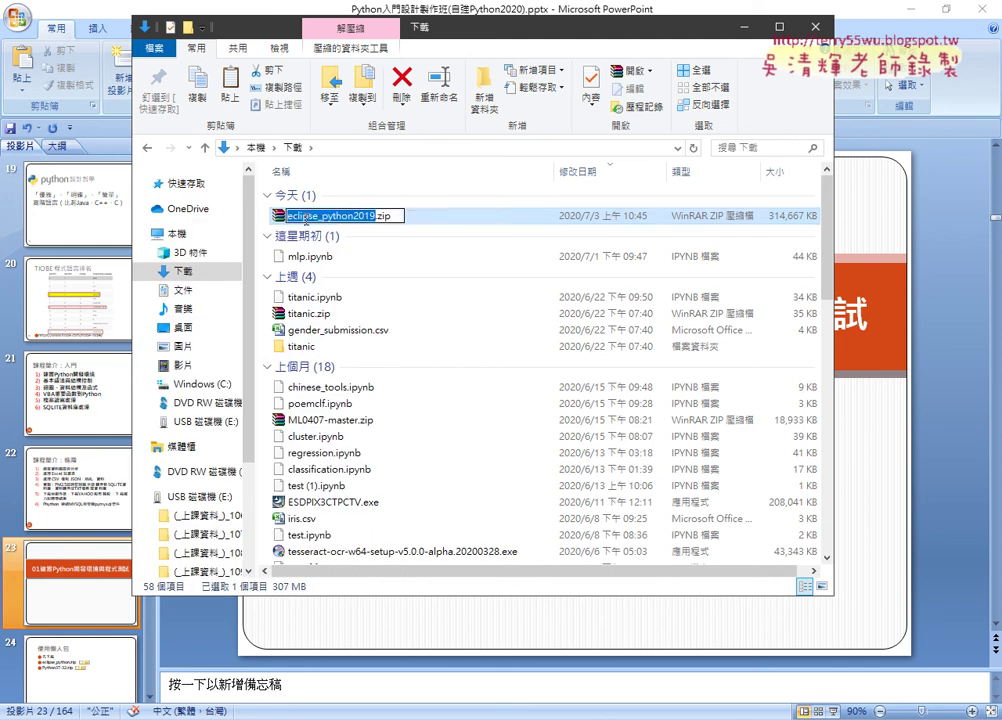
key("Escape")
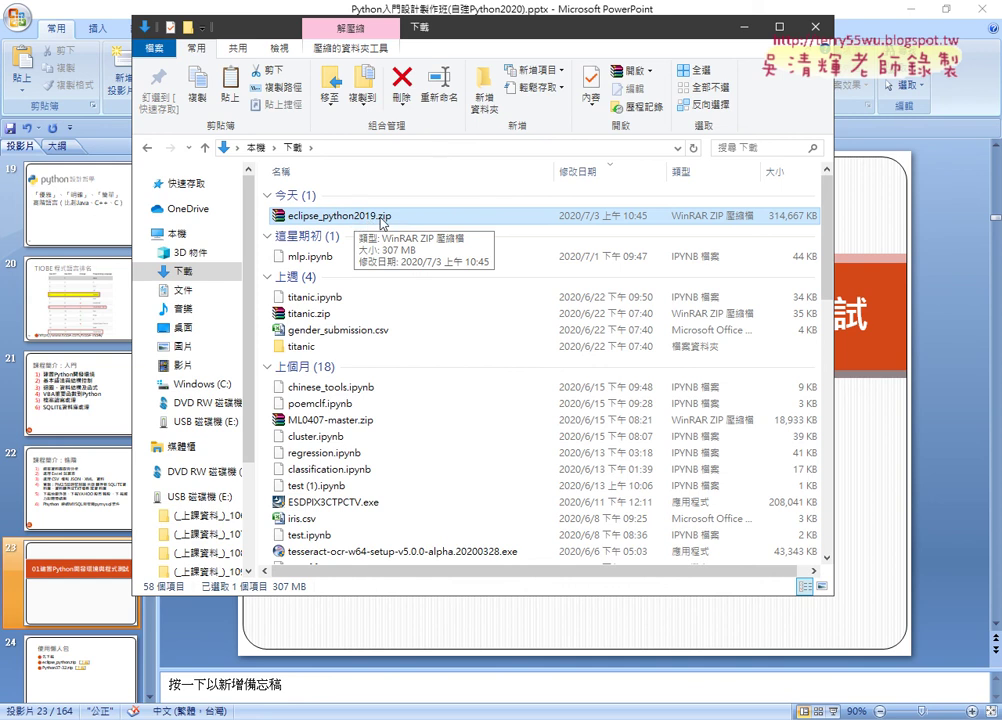
Step: Move eclipse_python2019.zip from the Downloads folder to the root of drive C:, granting administrator permission for the move
right_click(368, 218)
left_click(321, 492)
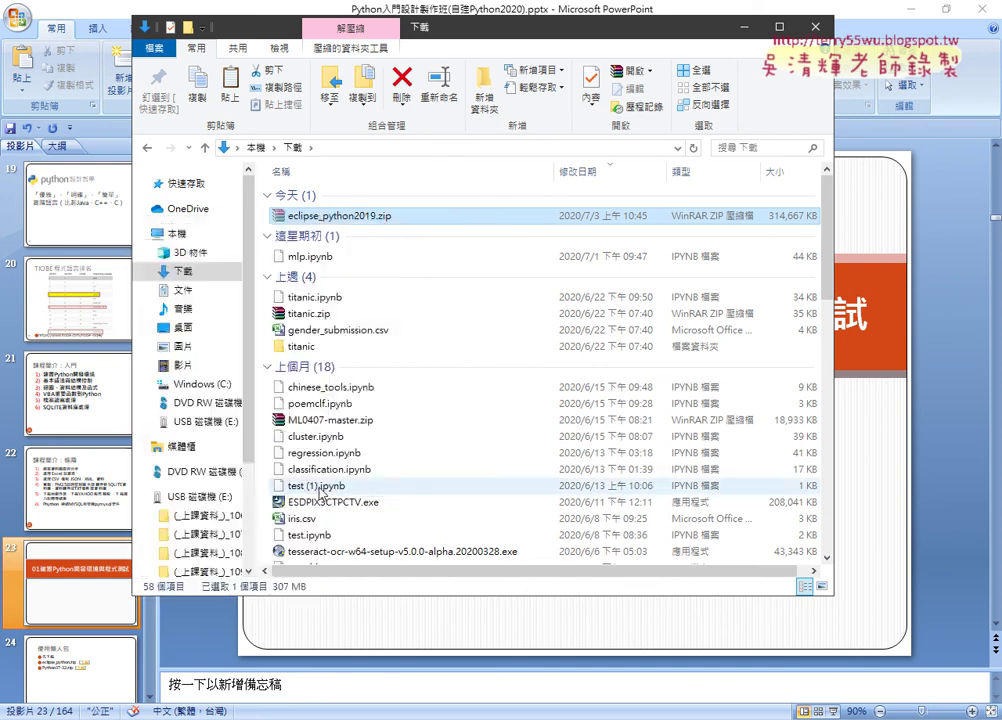
left_click(213, 392)
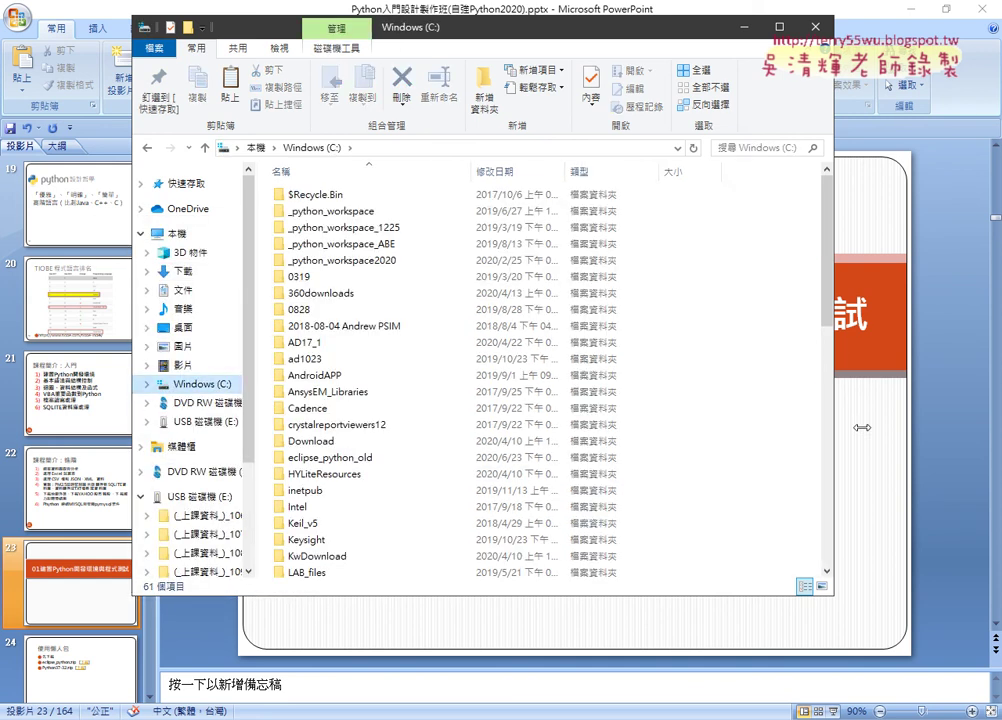
right_click(788, 433)
left_click(727, 521)
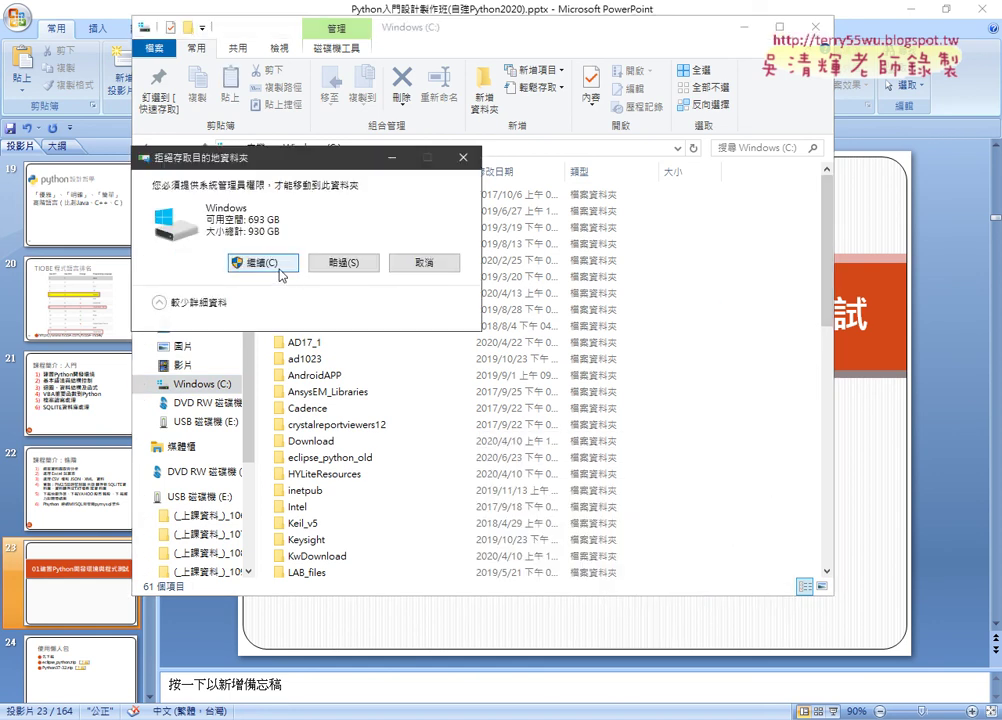
left_click(275, 262)
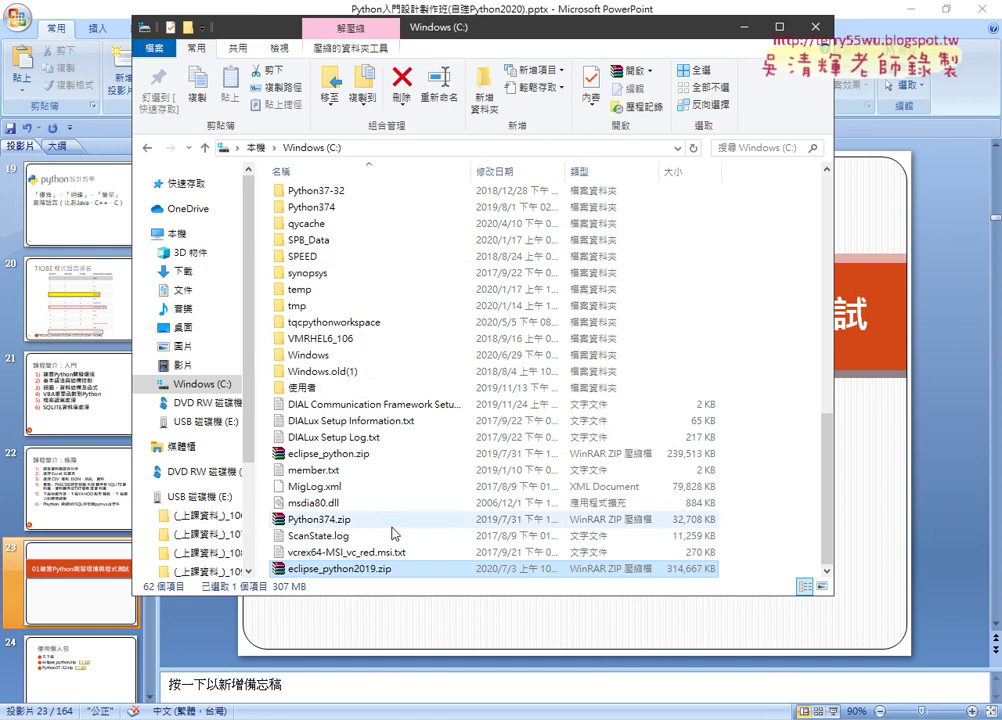
Step: Extract eclipse_python2019.zip directly into the root of drive C: and locate the extracted eclipse_python folder
right_click(396, 570)
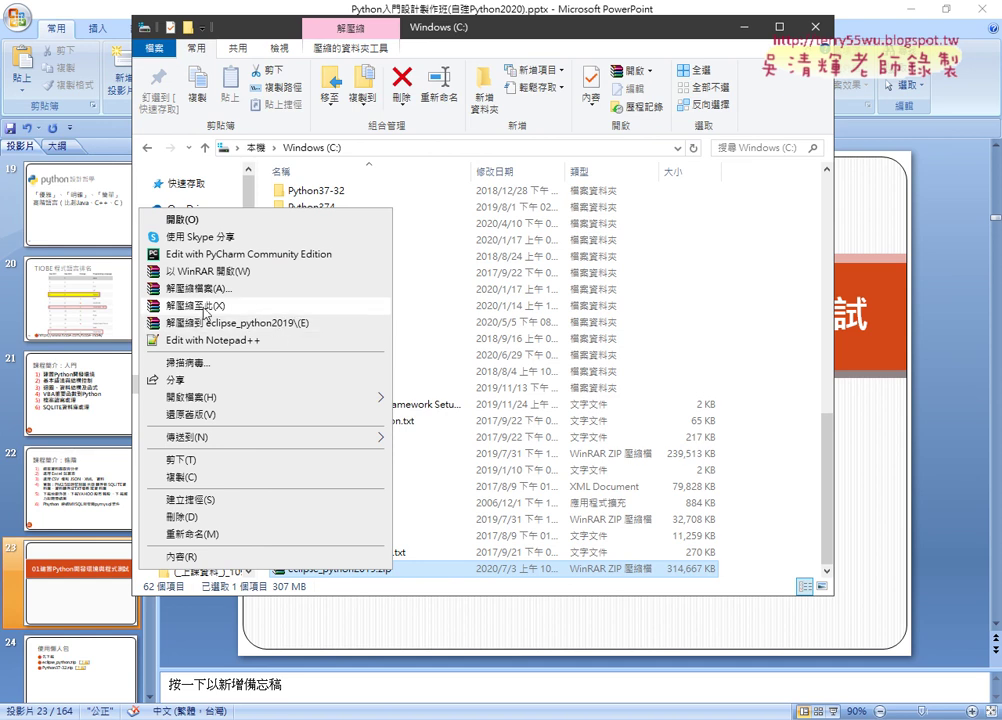
left_click(205, 311)
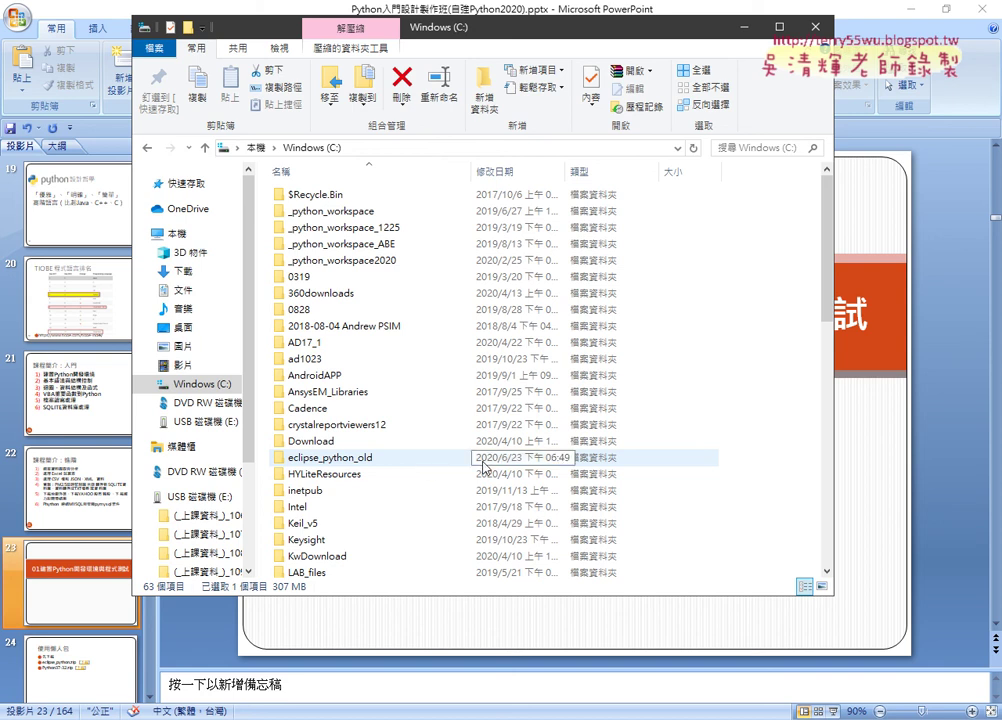
scroll(483, 468, "down", 3)
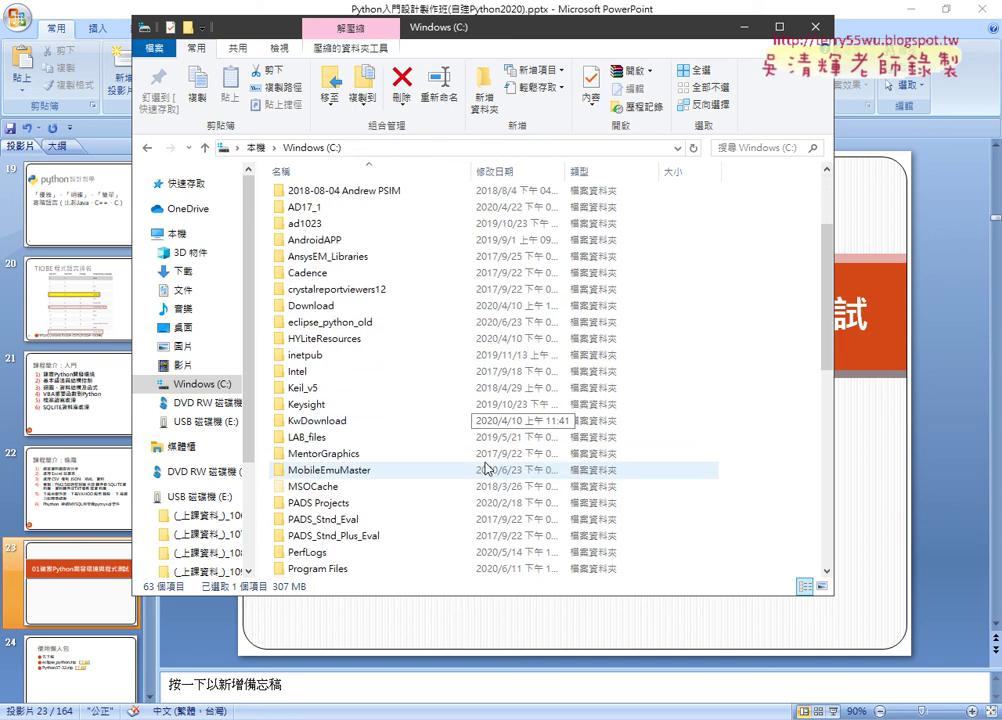
scroll(486, 468, "up", 3)
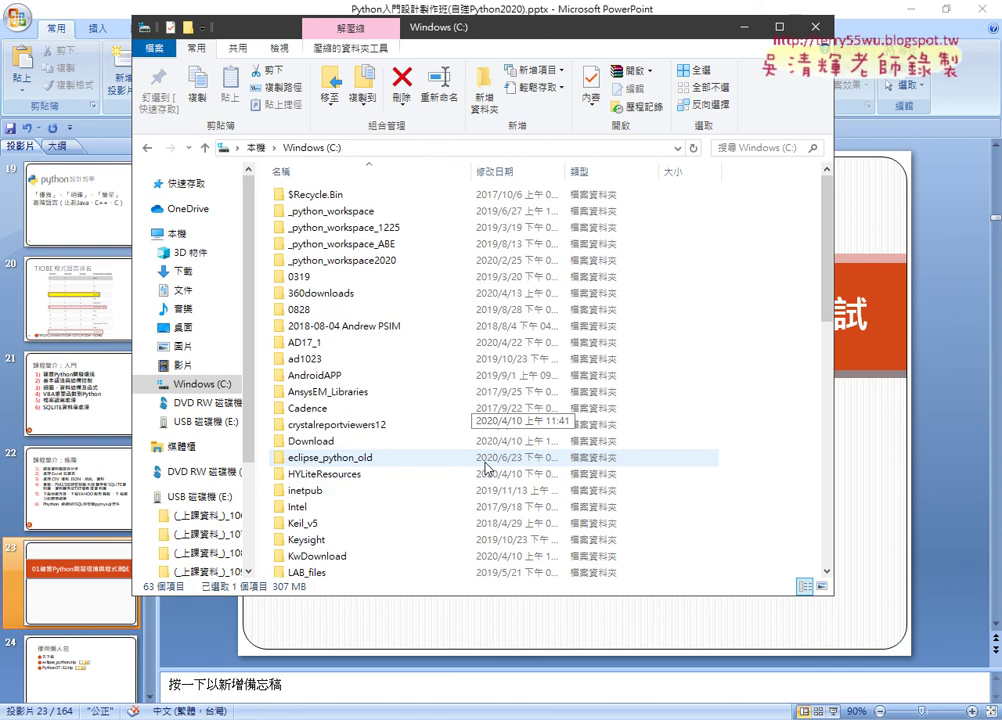
scroll(464, 470, "down", 3)
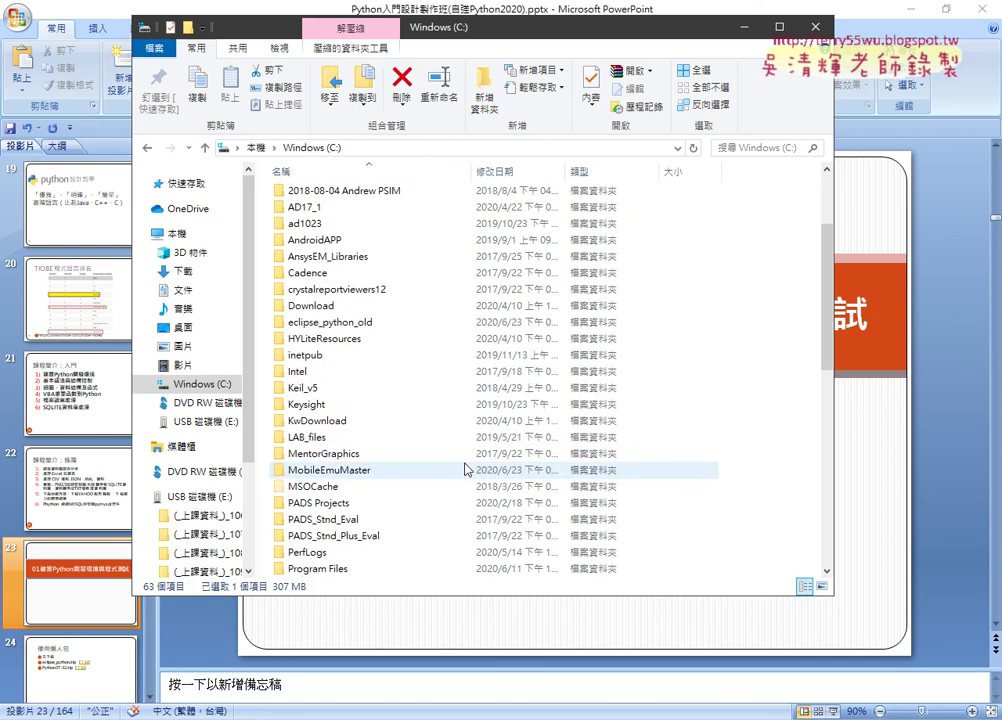
scroll(466, 469, "down", 10)
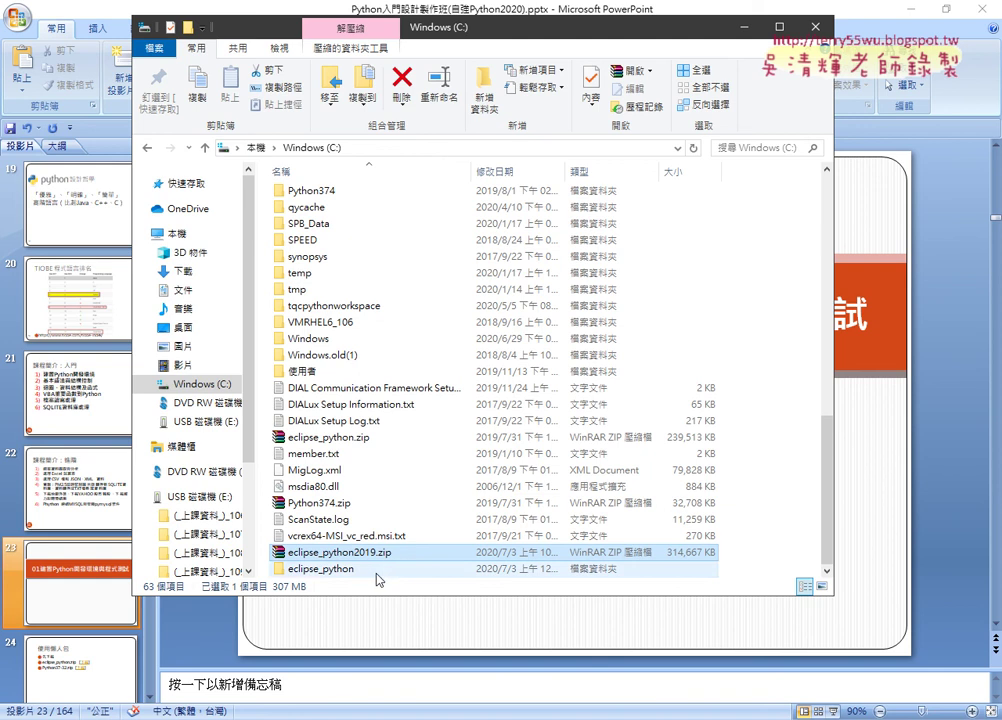
Step: Open the newly extracted eclipse_python folder and select eclipse.exe
left_click(372, 577)
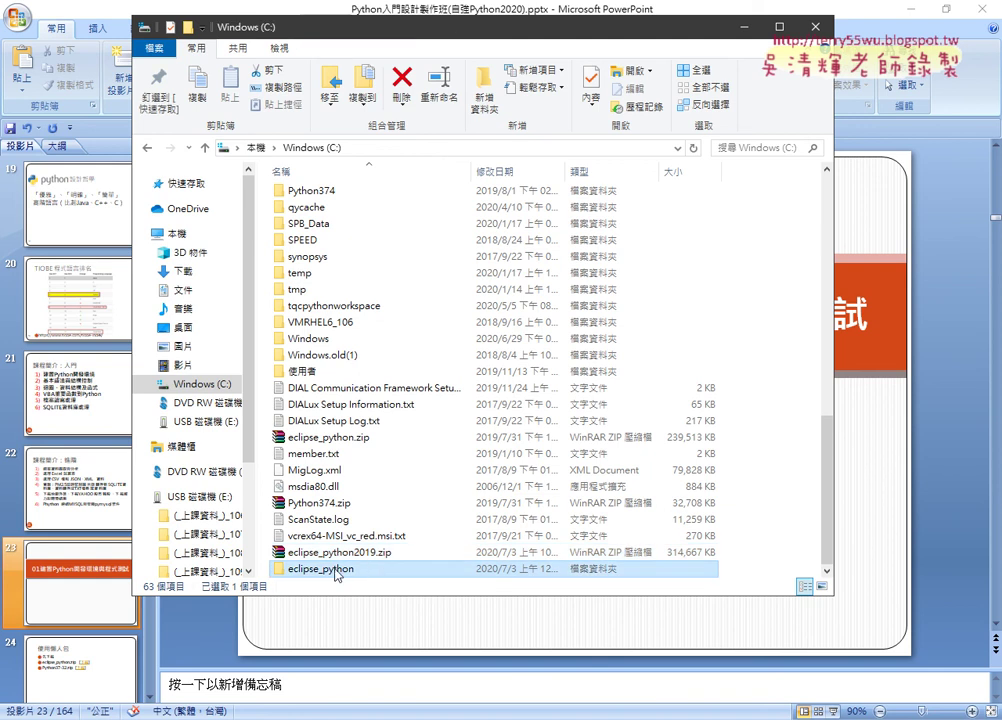
double_click(337, 572)
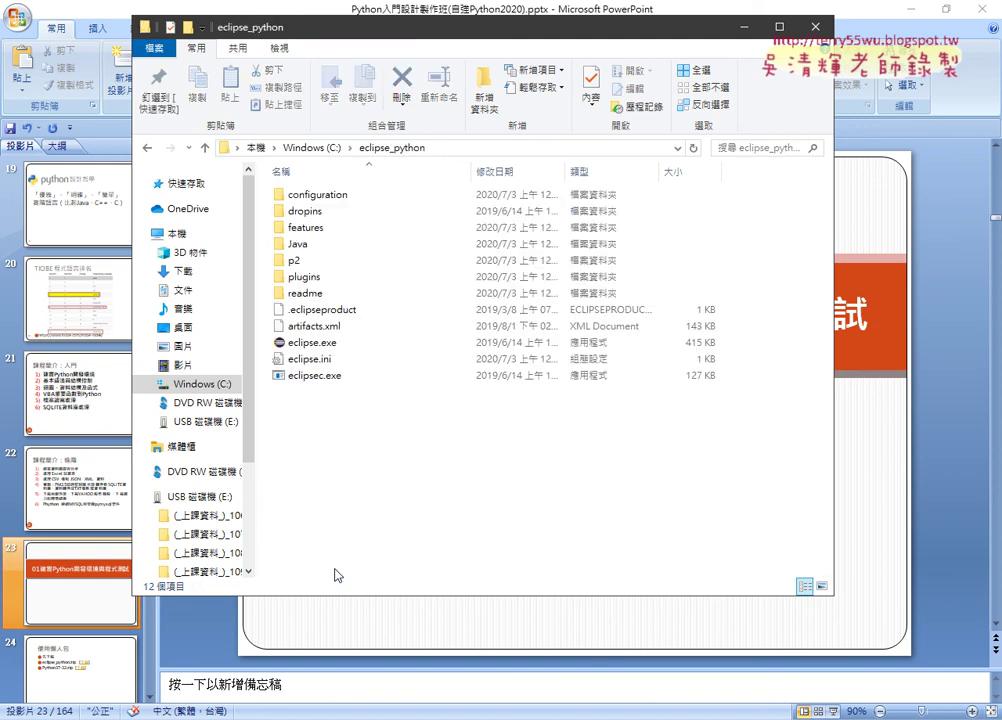
left_click(313, 346)
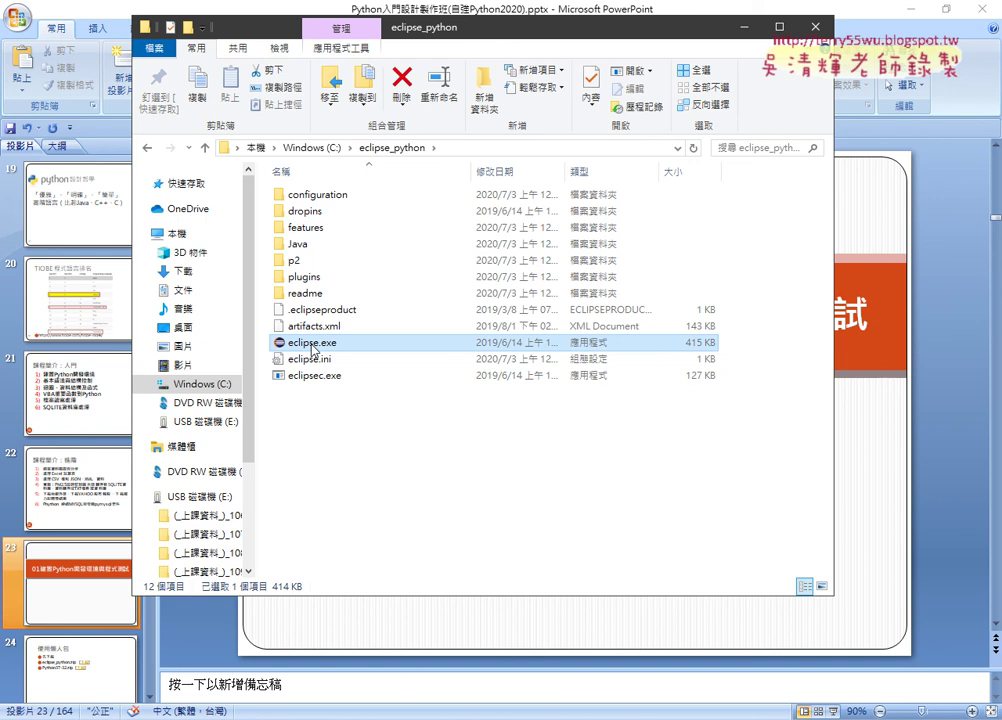
Step: Launch eclipse.exe and cancel the workspace directory selection
double_click(313, 346)
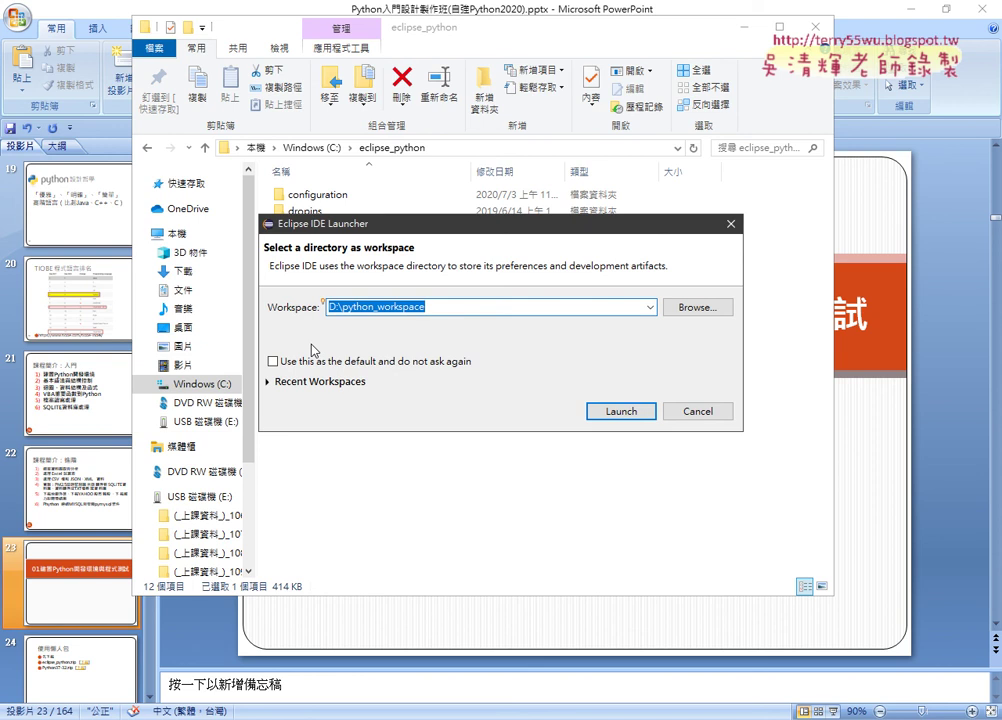
left_click(696, 411)
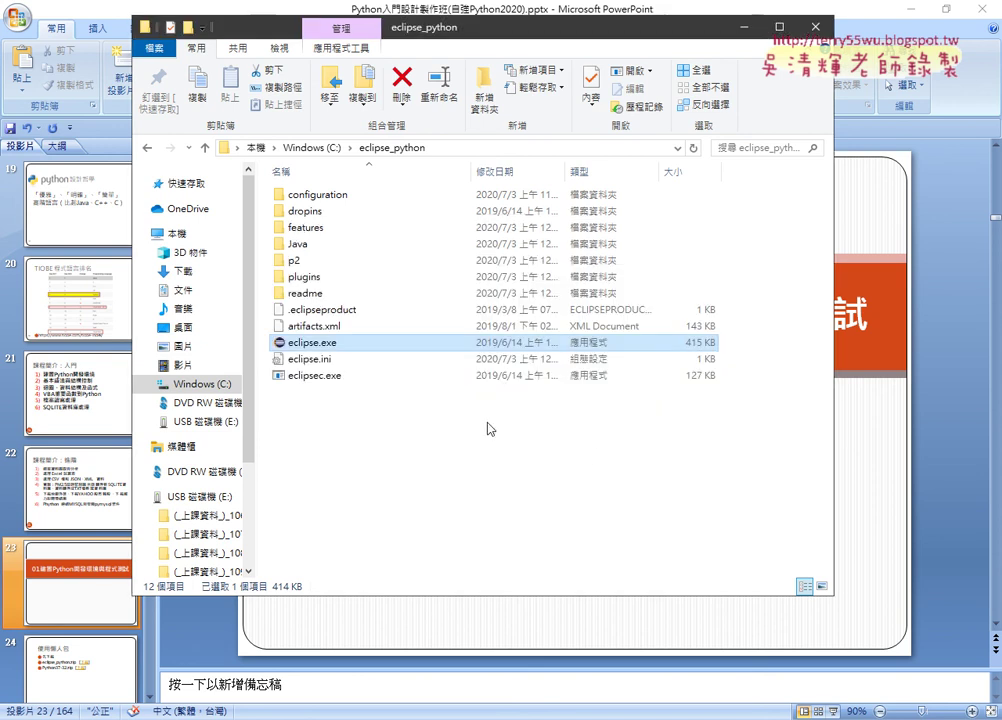
Step: Select eclipse.ini in the eclipse_python folder and open it in Notepad
left_click(468, 362)
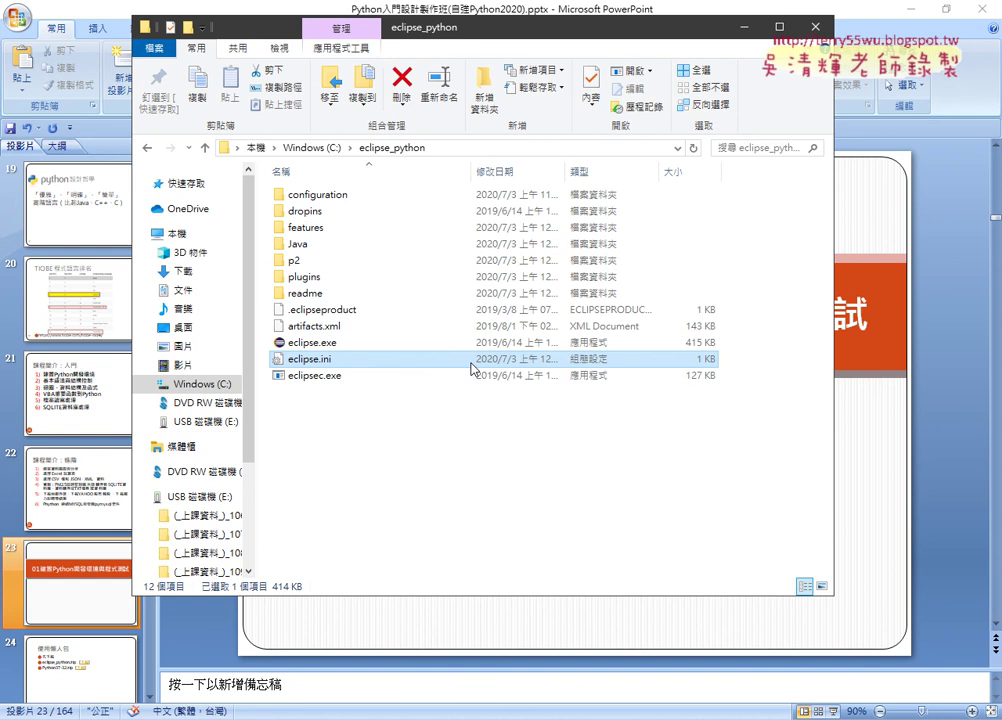
double_click(424, 367)
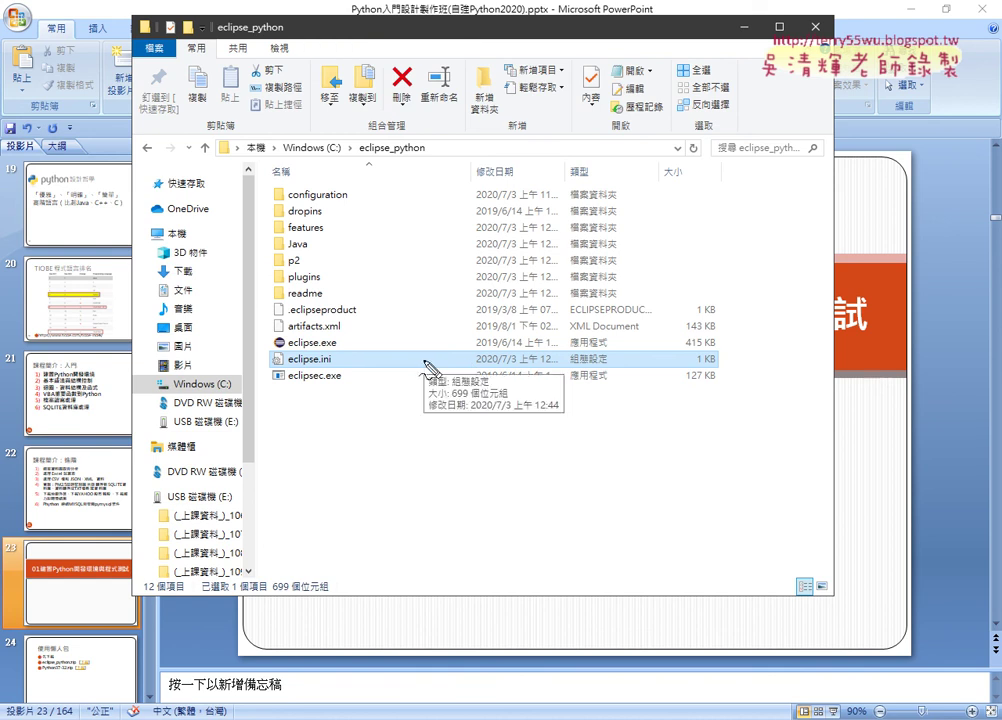
mouse_move(330, 344)
left_mouse_down()
mouse_move(246, 358)
mouse_move(345, 371)
left_mouse_up()
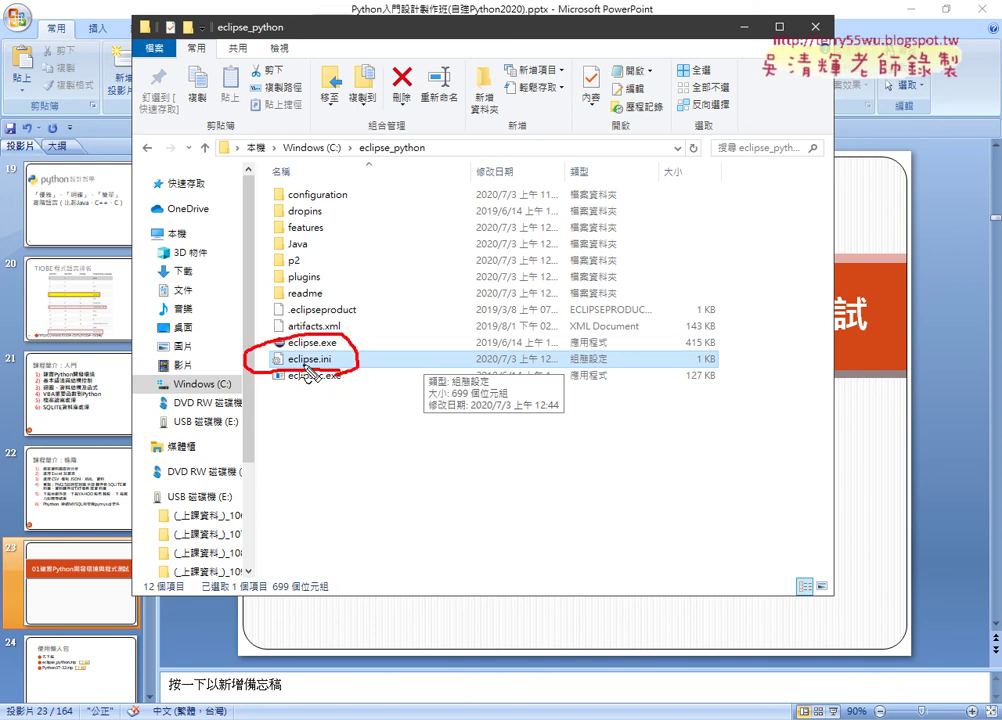
key("Escape")
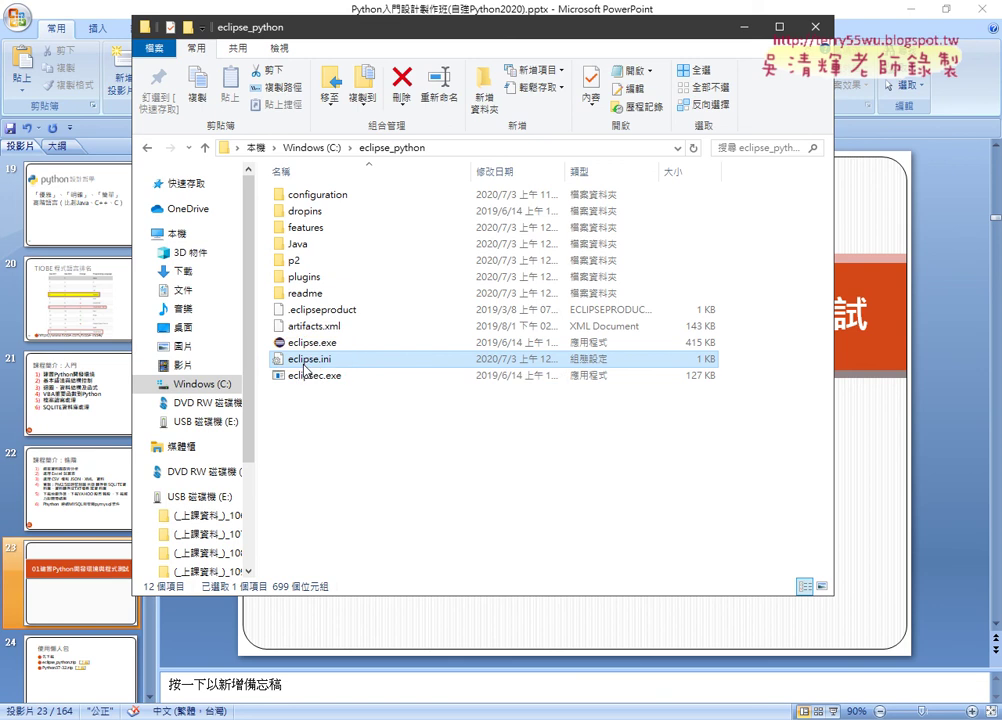
right_click(306, 369)
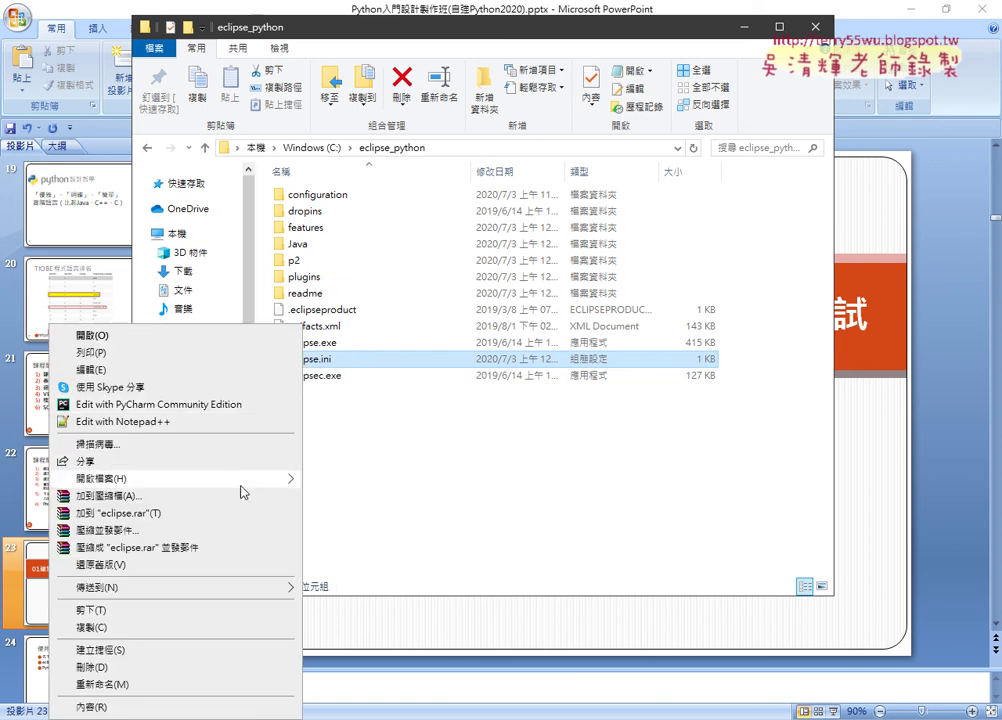
mouse_move(286, 478)
left_click(351, 500)
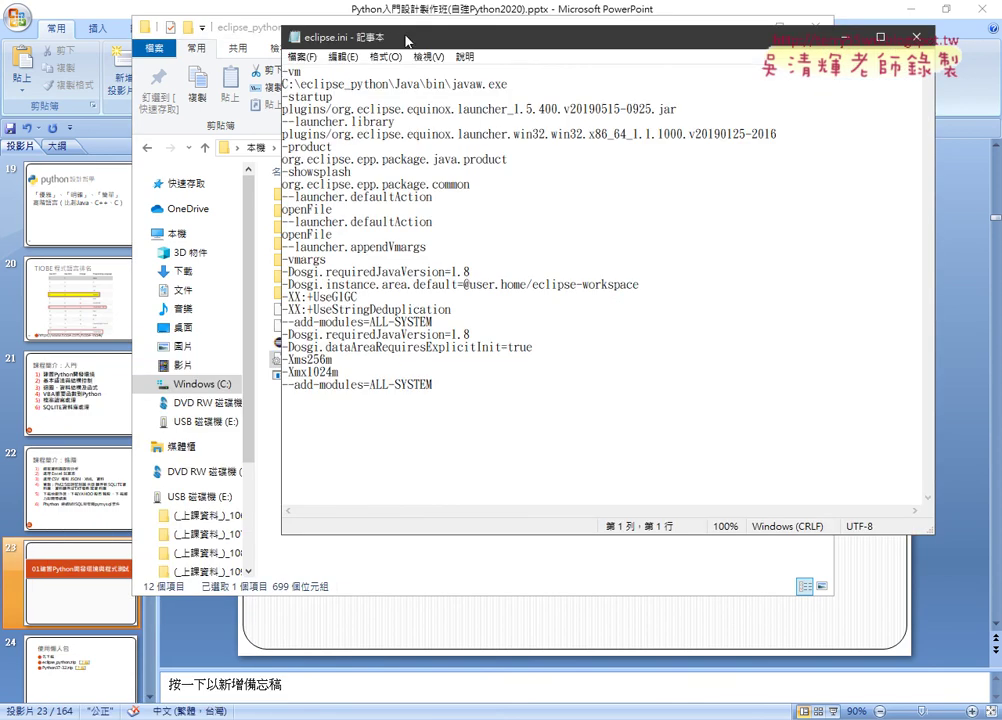
Step: Move the eclipse.ini window clear of the file list and examine the -vm entry with its javaw.exe path
left_click_drag(330, 37, 480, 54)
left_click_drag(657, 103, 433, 101)
left_click(510, 126)
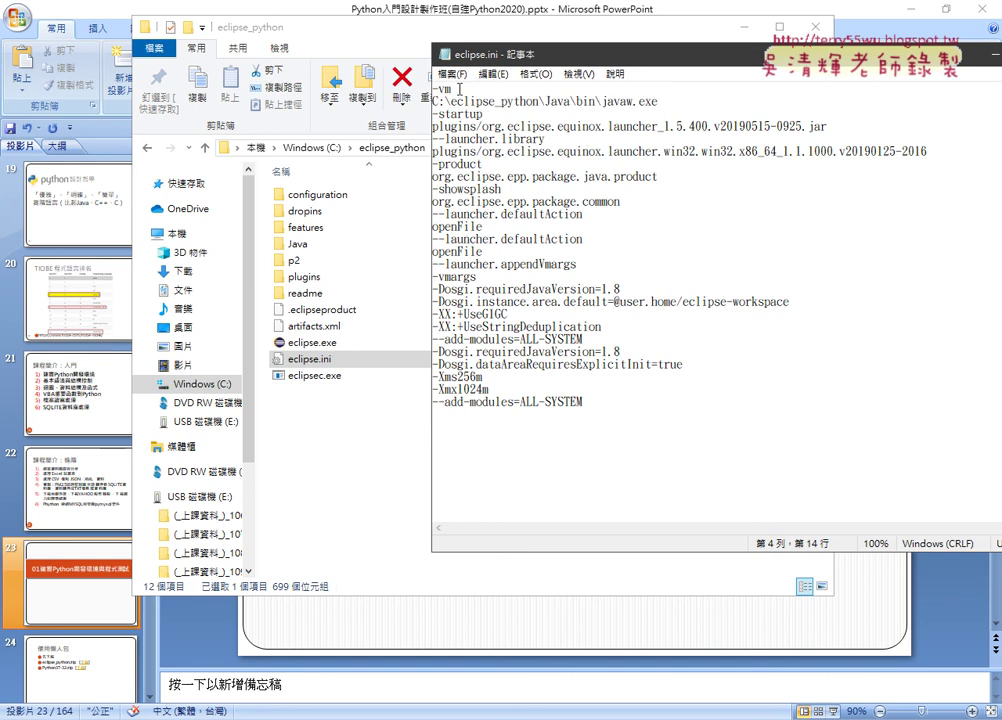
left_click_drag(452, 88, 429, 87)
mouse_move(432, 115)
left_mouse_down()
mouse_move(545, 101)
mouse_move(458, 115)
mouse_move(432, 101)
left_mouse_up()
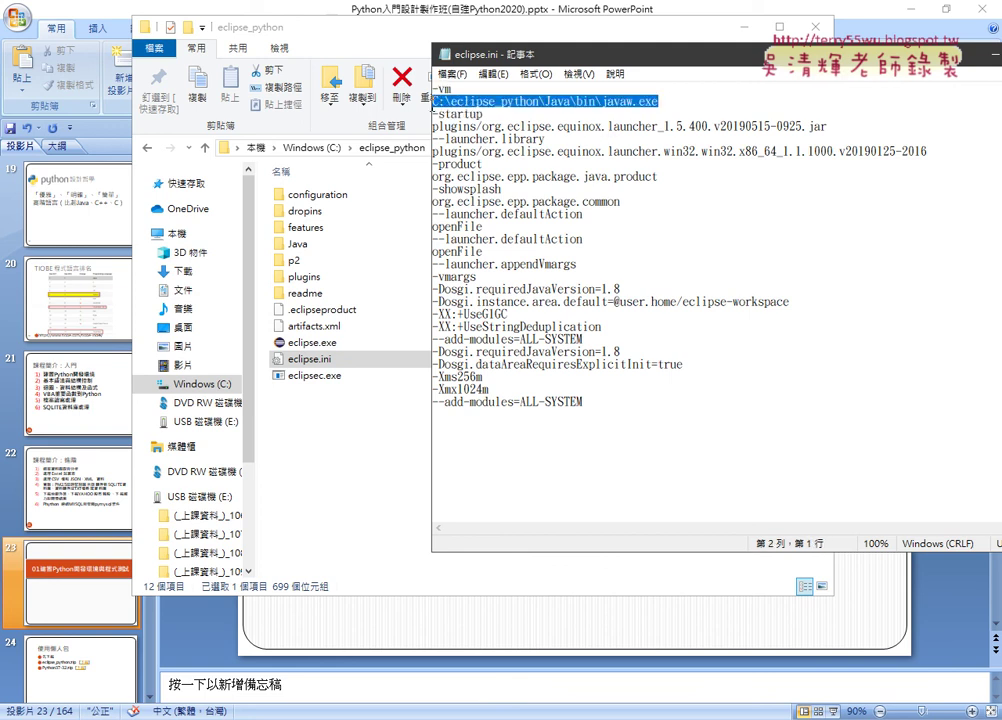
left_click_drag(480, 55, 514, 70)
left_click(606, 212)
Step: Compare each part of the javaw.exe path in eclipse.ini with the eclipse_python folder location and its Java subfolder
left_click(703, 118)
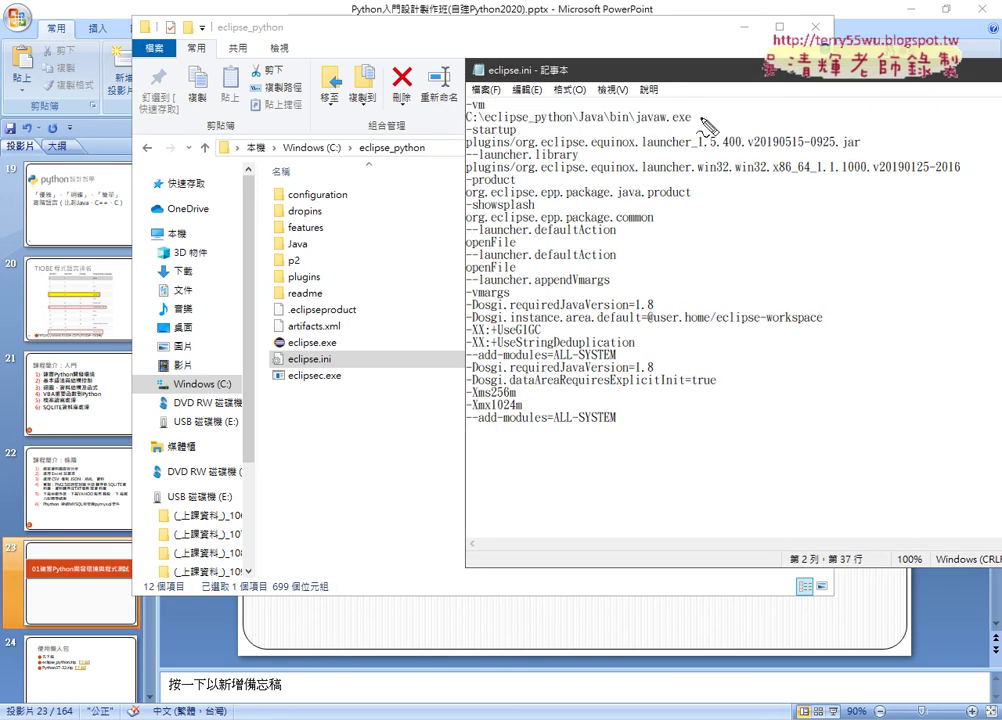
left_click_drag(283, 157, 340, 157)
left_click_drag(358, 157, 422, 157)
left_click_drag(520, 128, 572, 122)
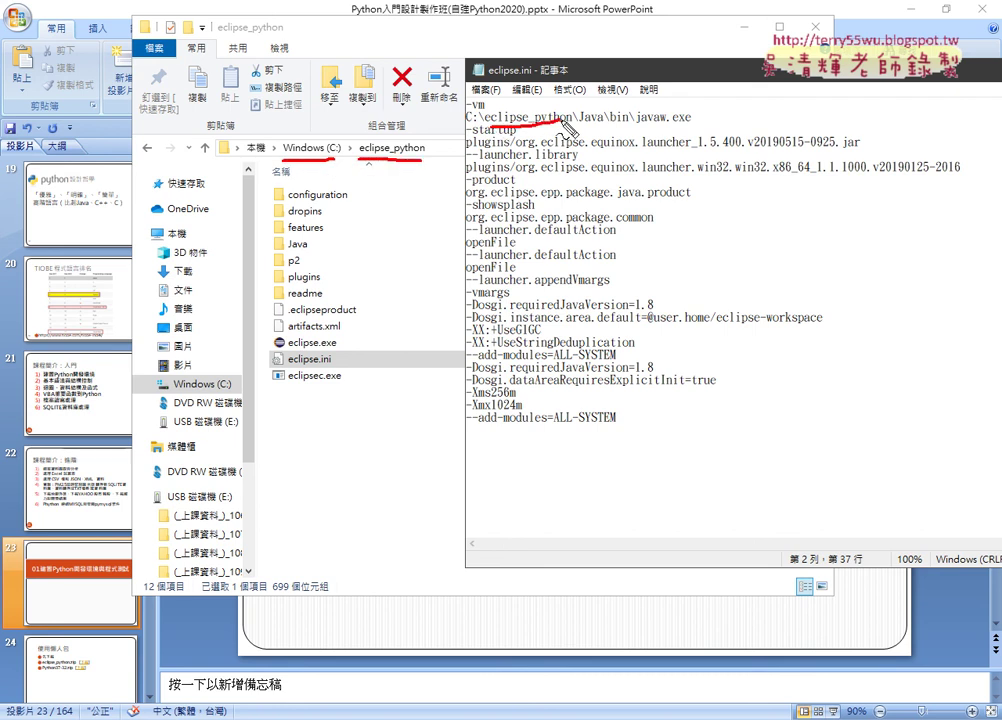
mouse_move(308, 256)
left_mouse_down()
mouse_move(300, 234)
mouse_move(274, 231)
left_mouse_up()
left_click_drag(579, 124, 690, 125)
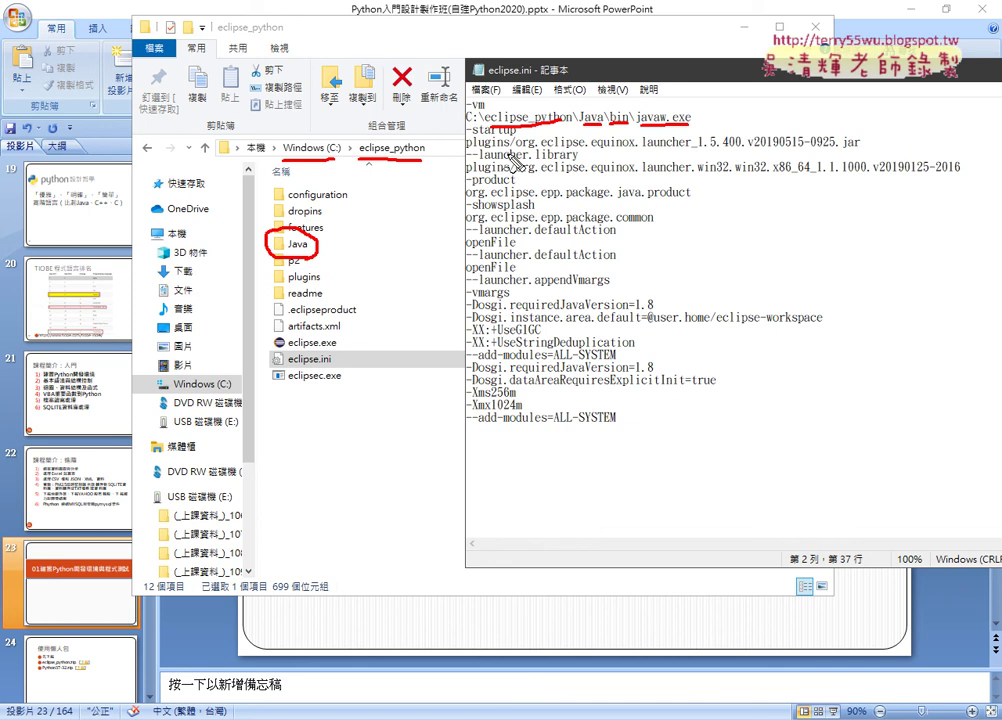
mouse_move(535, 140)
left_mouse_down()
mouse_move(505, 165)
mouse_move(310, 243)
mouse_move(330, 238)
left_mouse_up()
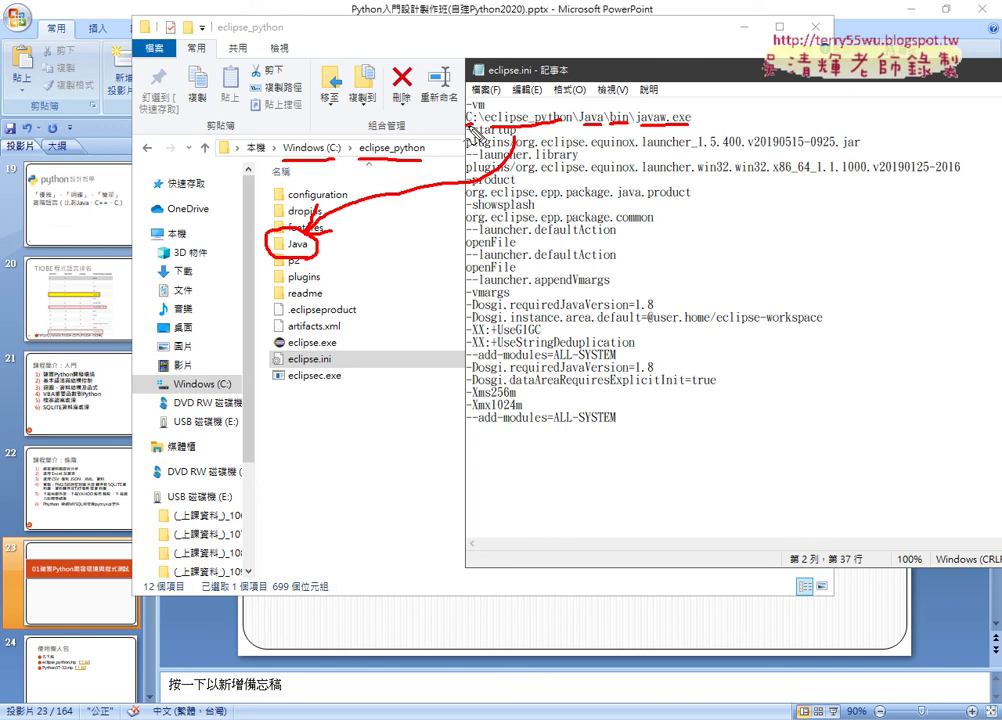
key("Escape")
Step: Change the drive letter of the javaw.exe path in eclipse.ini to D, then save and close the file
left_click(691, 117)
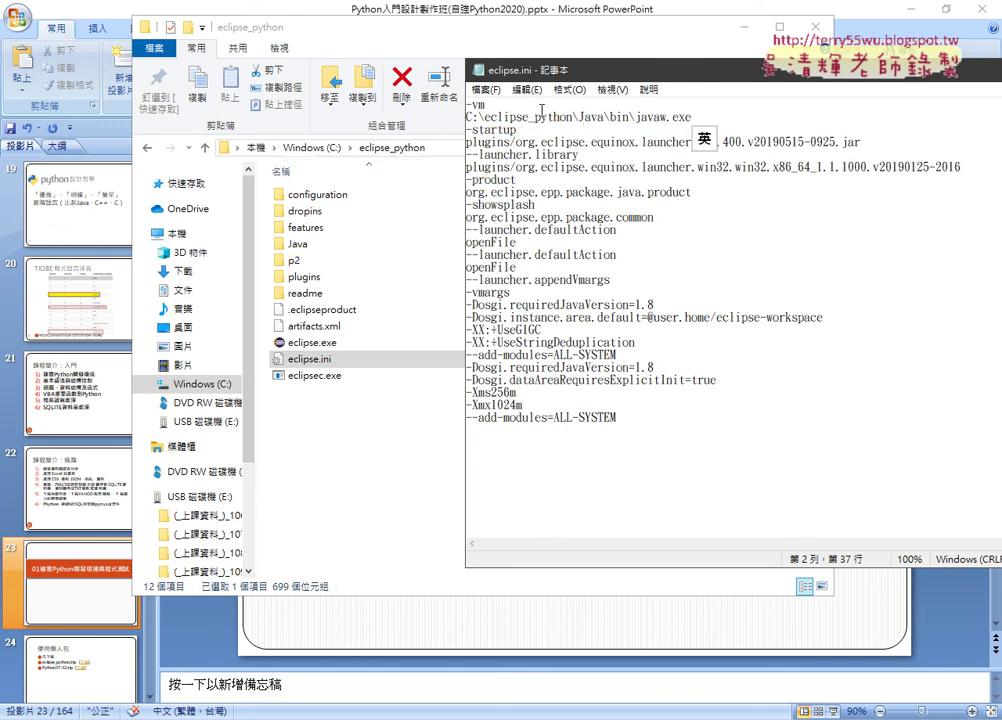
left_click(468, 117)
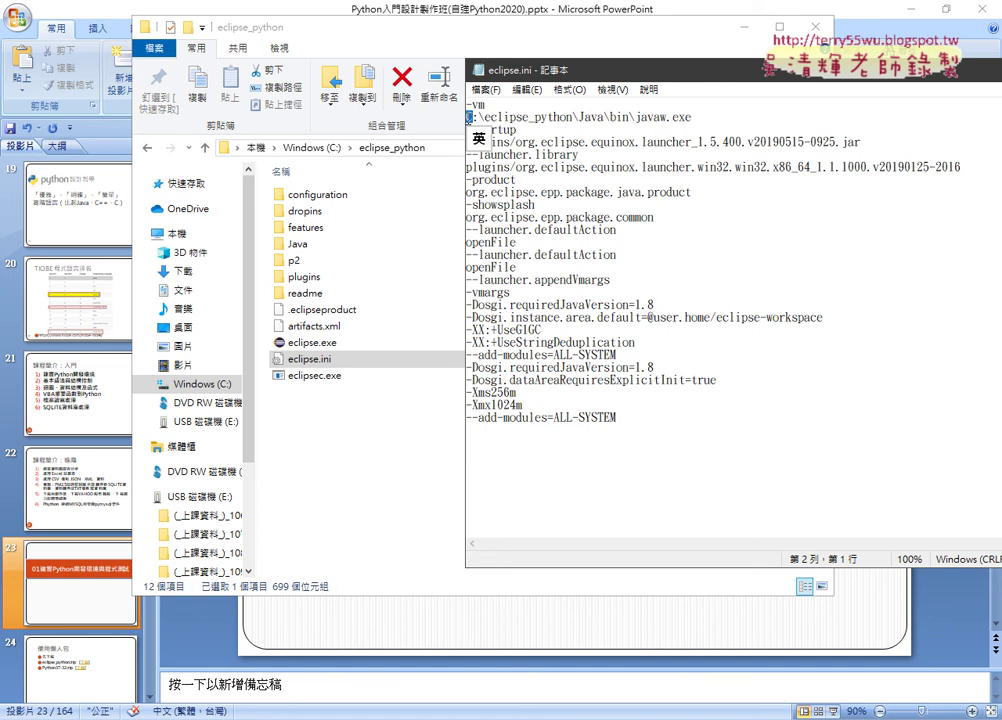
type("D")
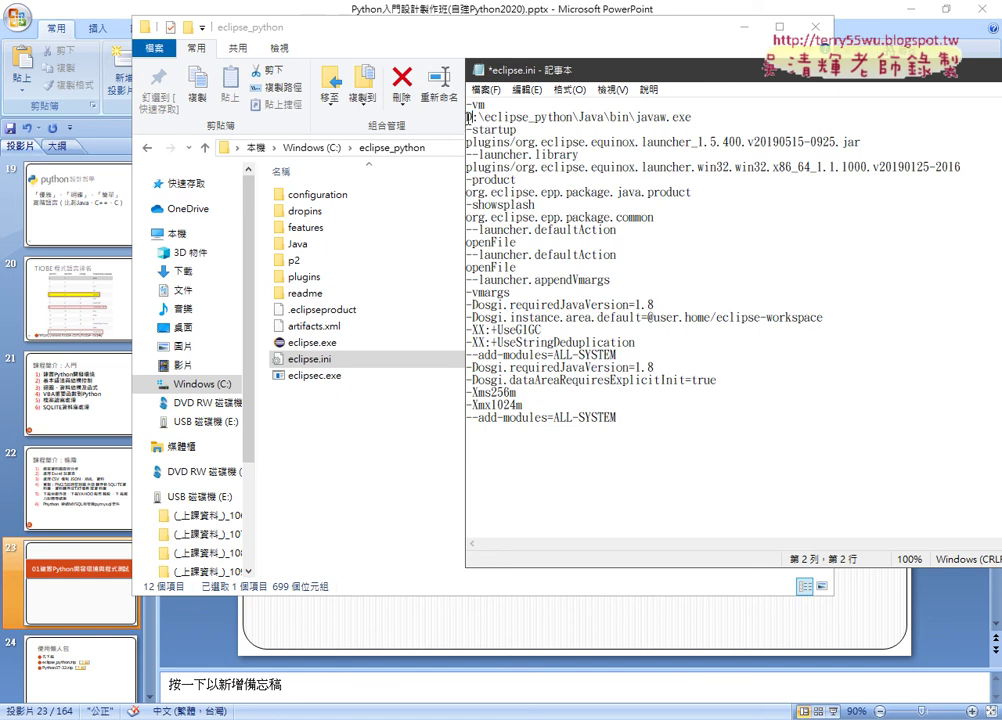
double_click(470, 70)
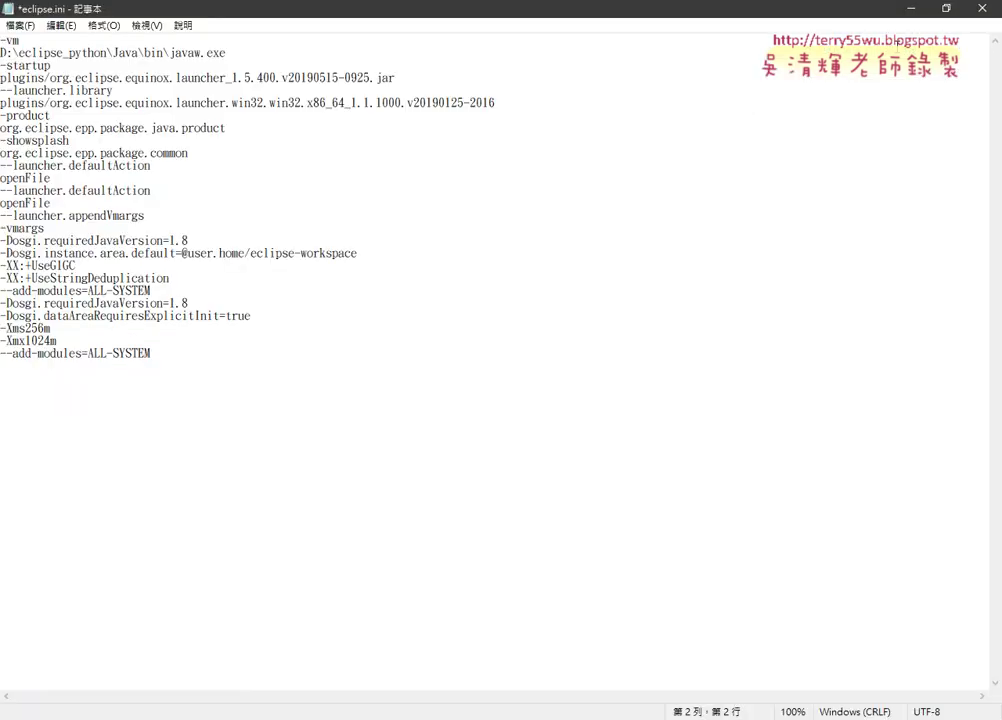
left_click(981, 8)
left_click(450, 376)
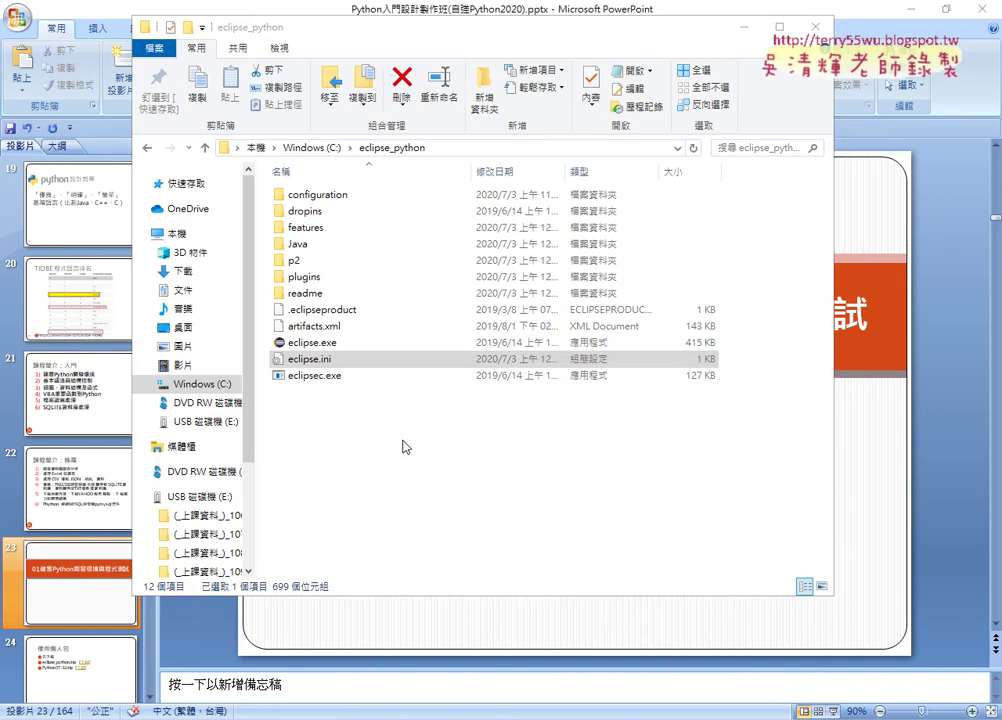
Step: Launch eclipse.exe to test the D: path, review the searched Java location in the dialog, and dismiss it
double_click(358, 342)
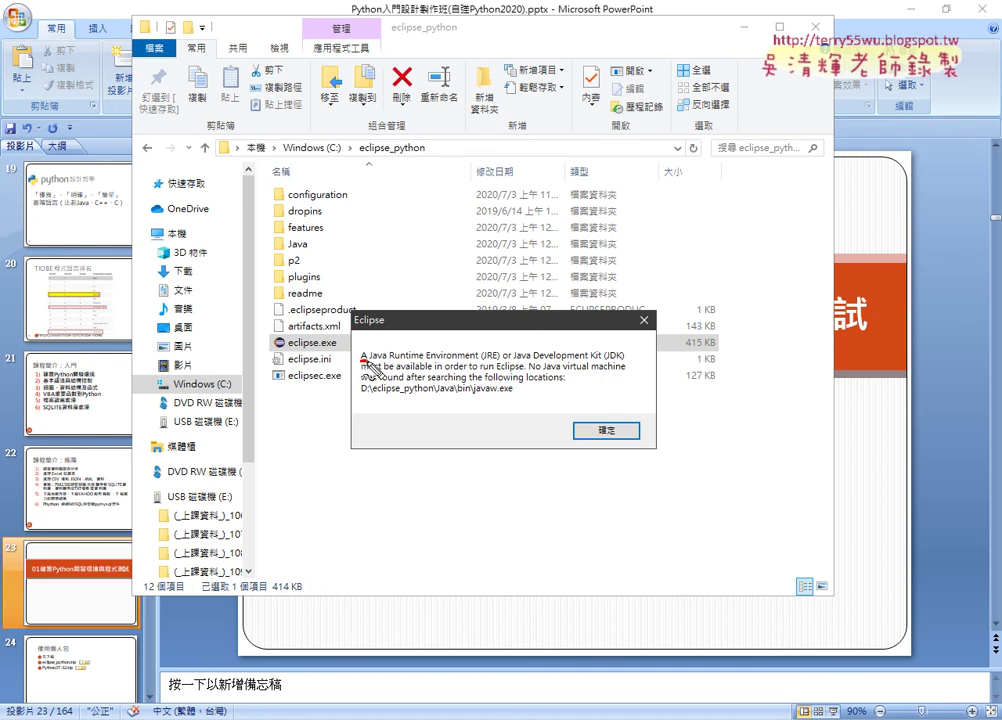
left_click_drag(365, 361, 478, 362)
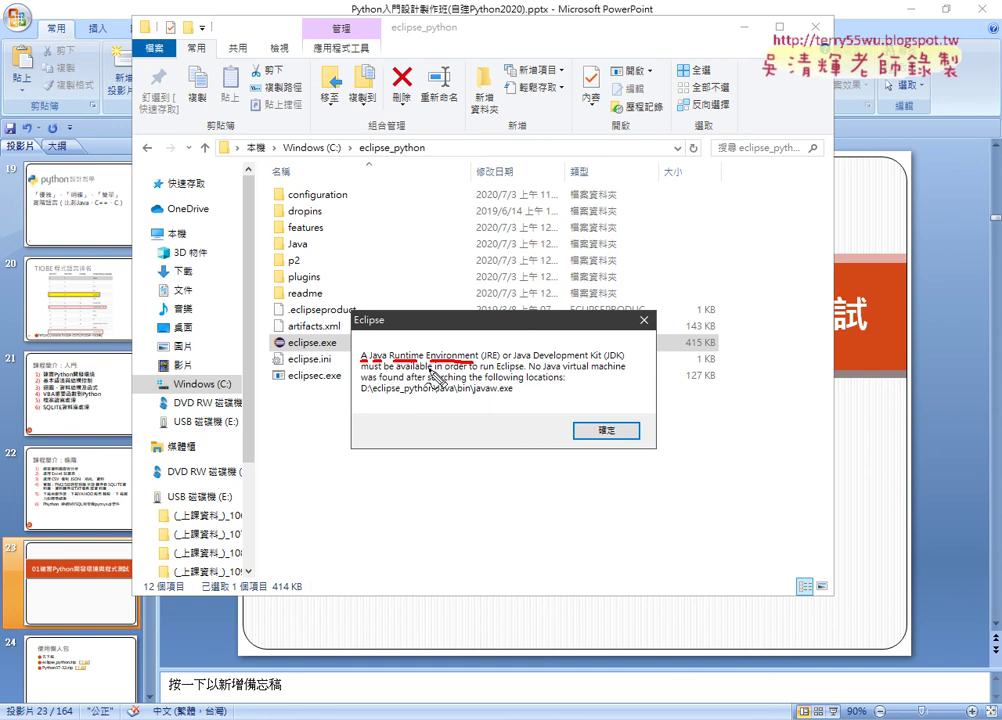
mouse_move(361, 397)
left_mouse_down()
mouse_move(502, 409)
mouse_move(528, 378)
mouse_move(368, 376)
mouse_move(357, 406)
left_mouse_up()
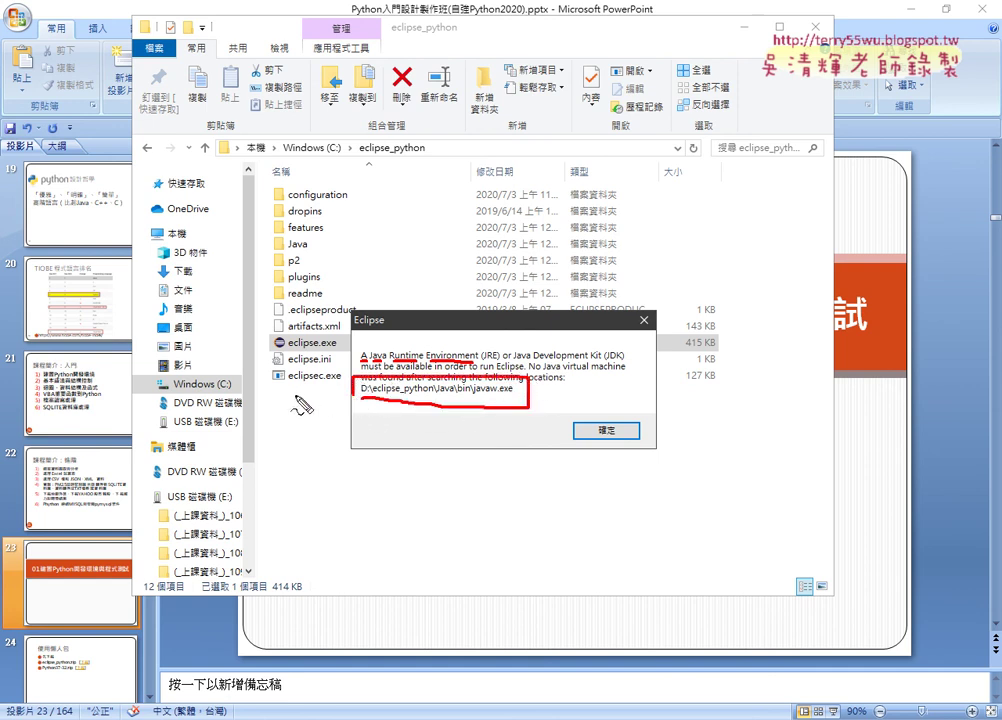
left_click_drag(295, 397, 352, 396)
left_click_drag(352, 396, 343, 404)
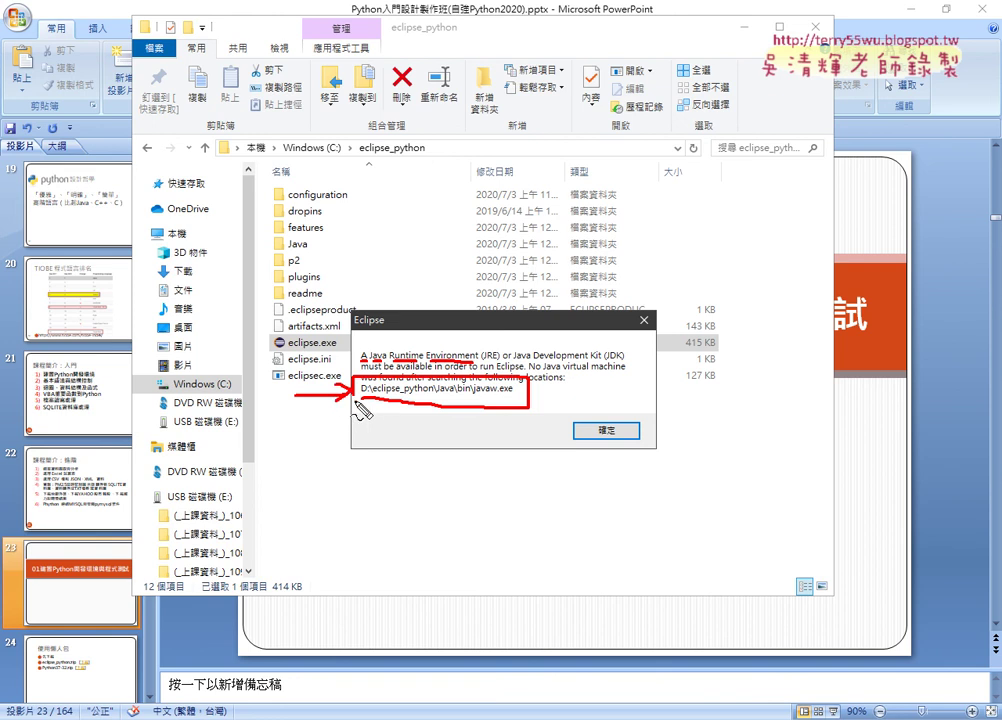
key("Escape")
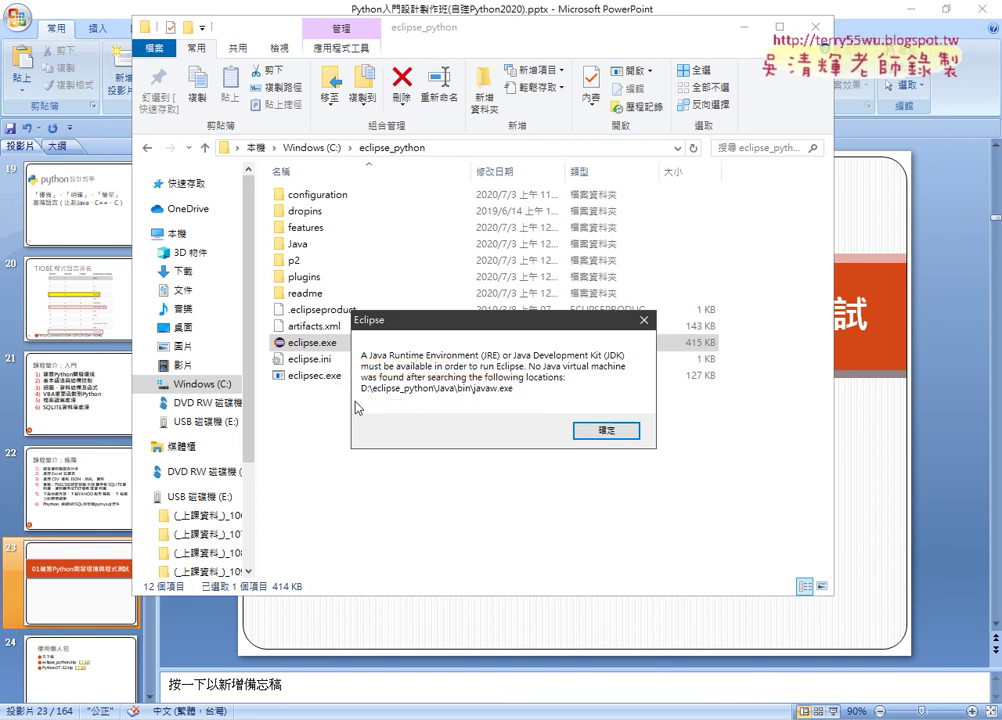
left_click(585, 435)
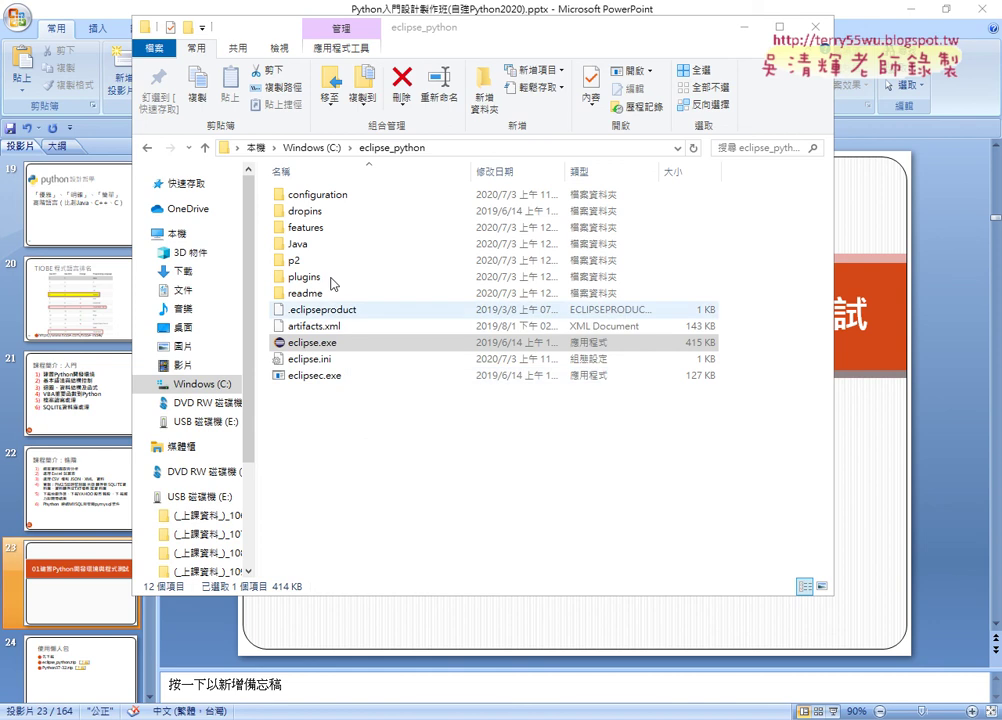
Step: Reopen eclipse.ini for editing and set the drive letter of the javaw.exe path to C
left_click(315, 358)
right_click(312, 358)
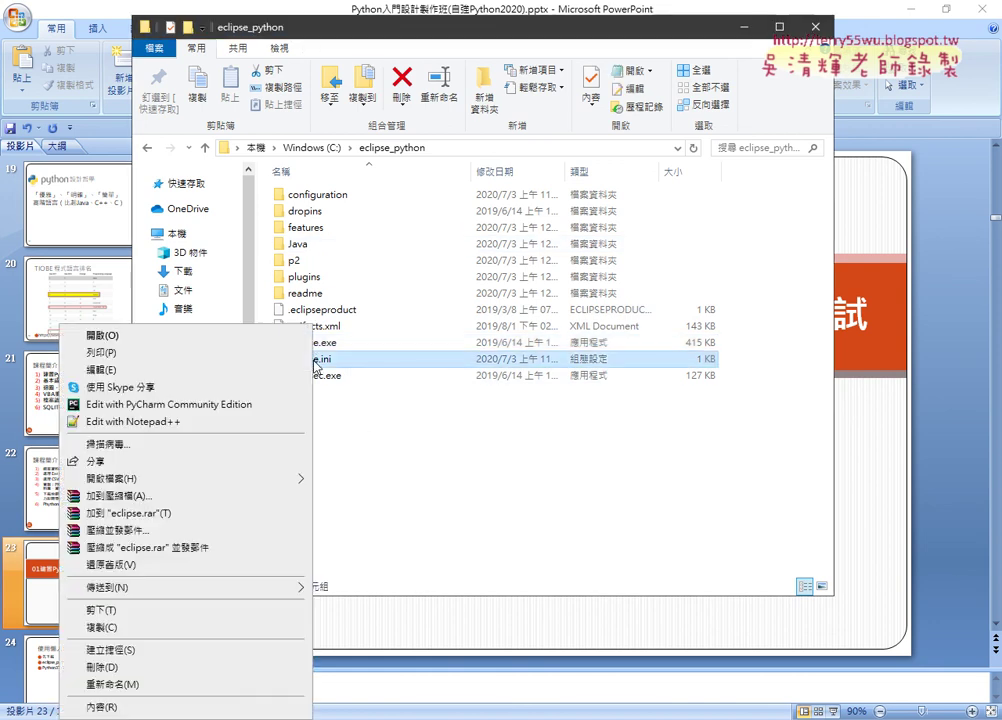
left_click(224, 370)
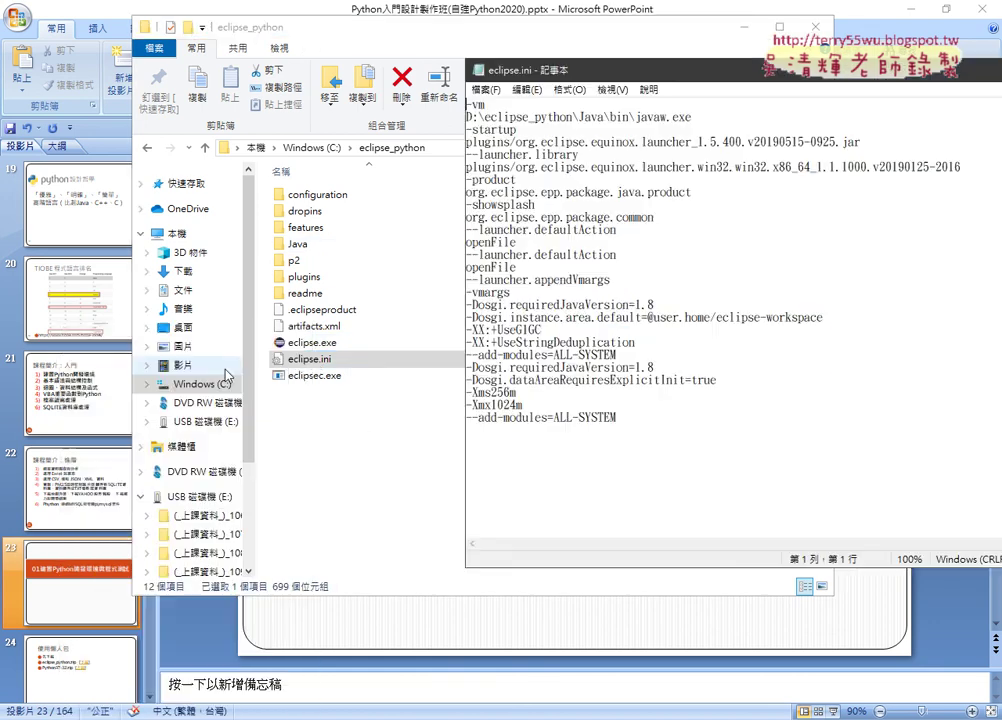
left_click(469, 117)
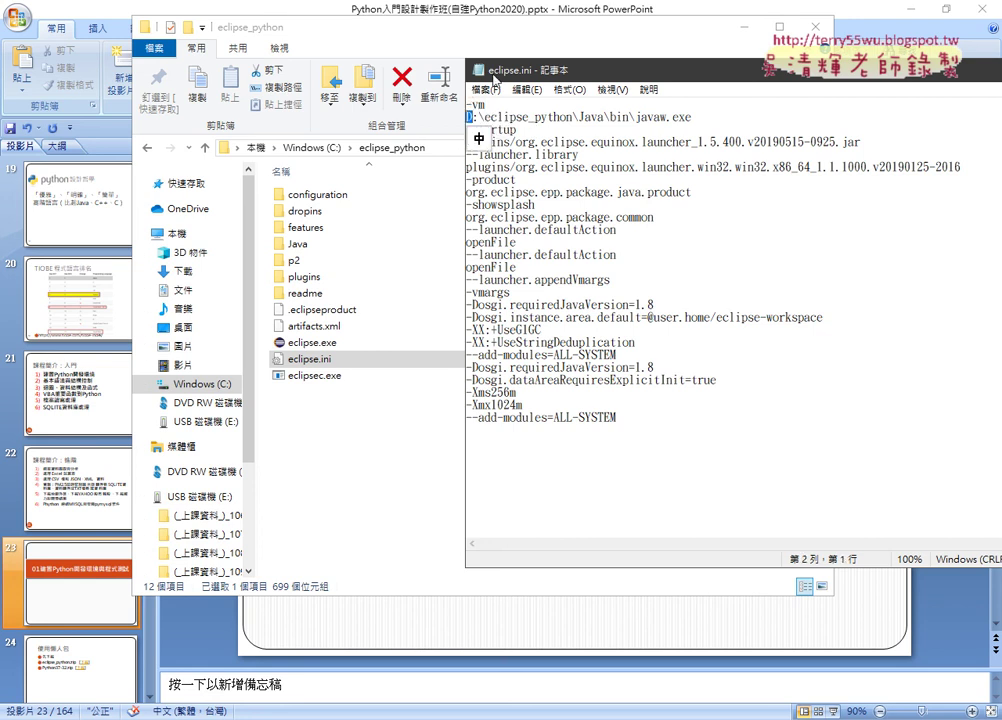
left_click_drag(495, 78, 418, 189)
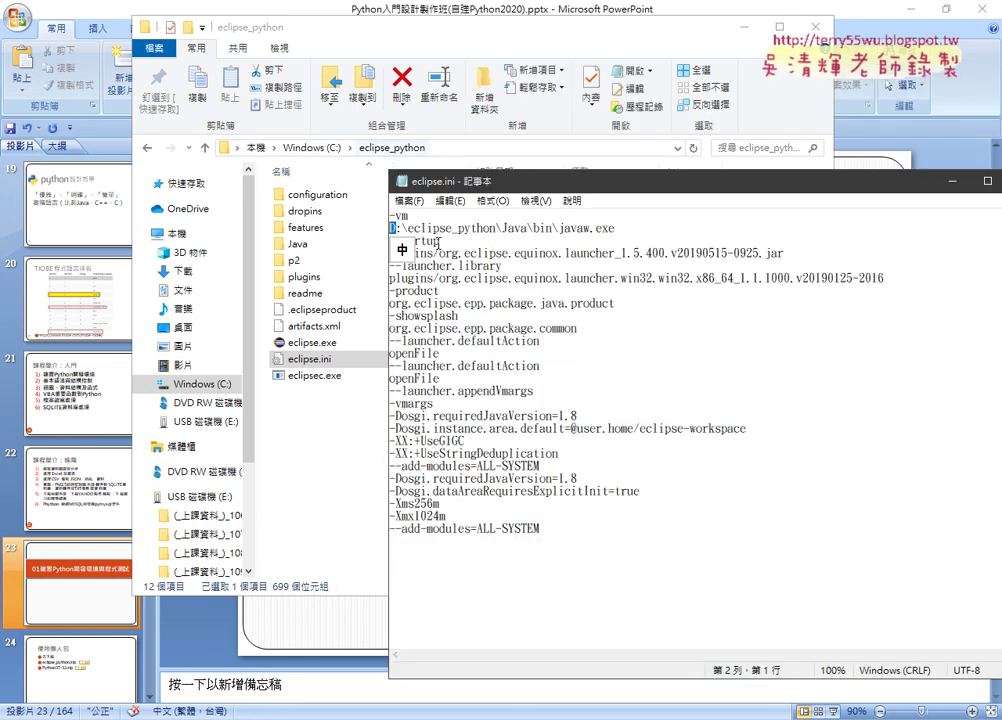
left_click(401, 228)
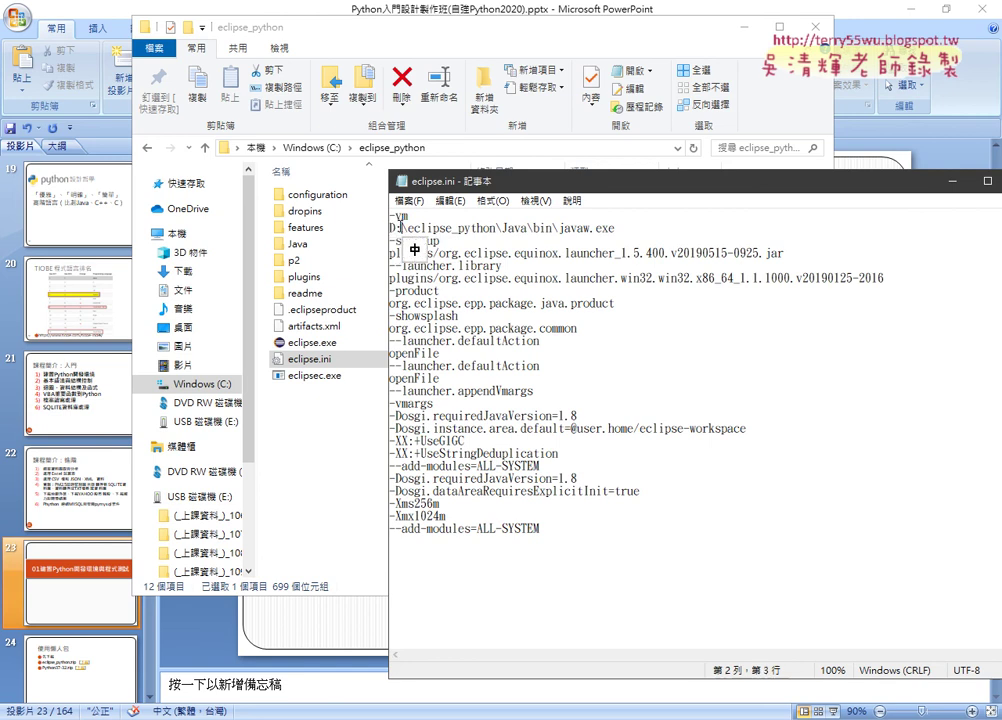
left_click_drag(401, 228, 390, 228)
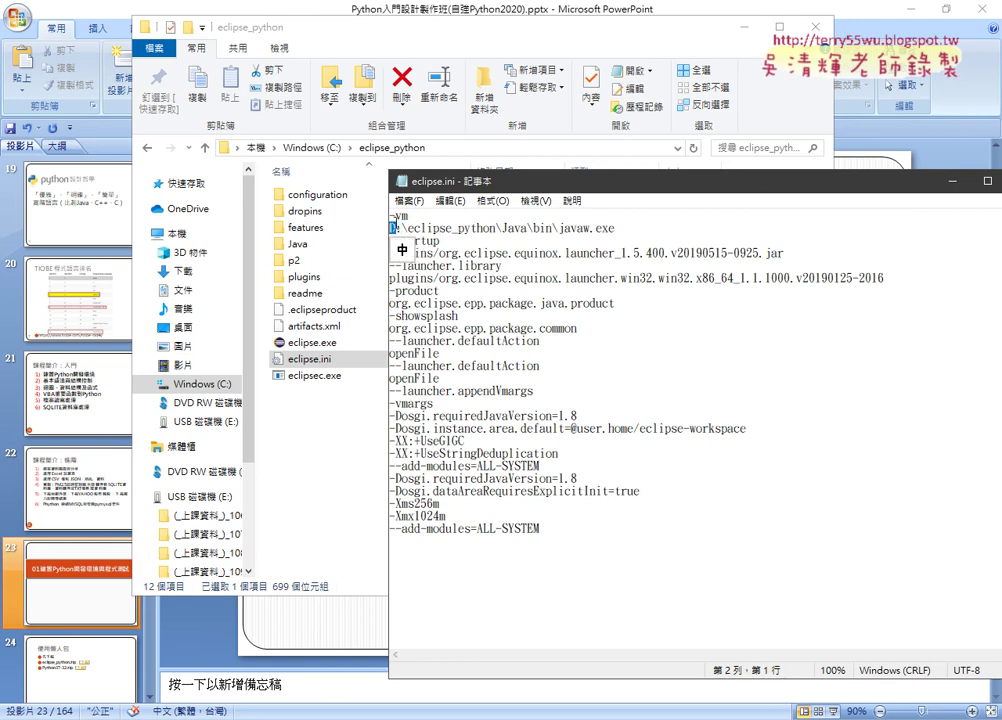
type("C")
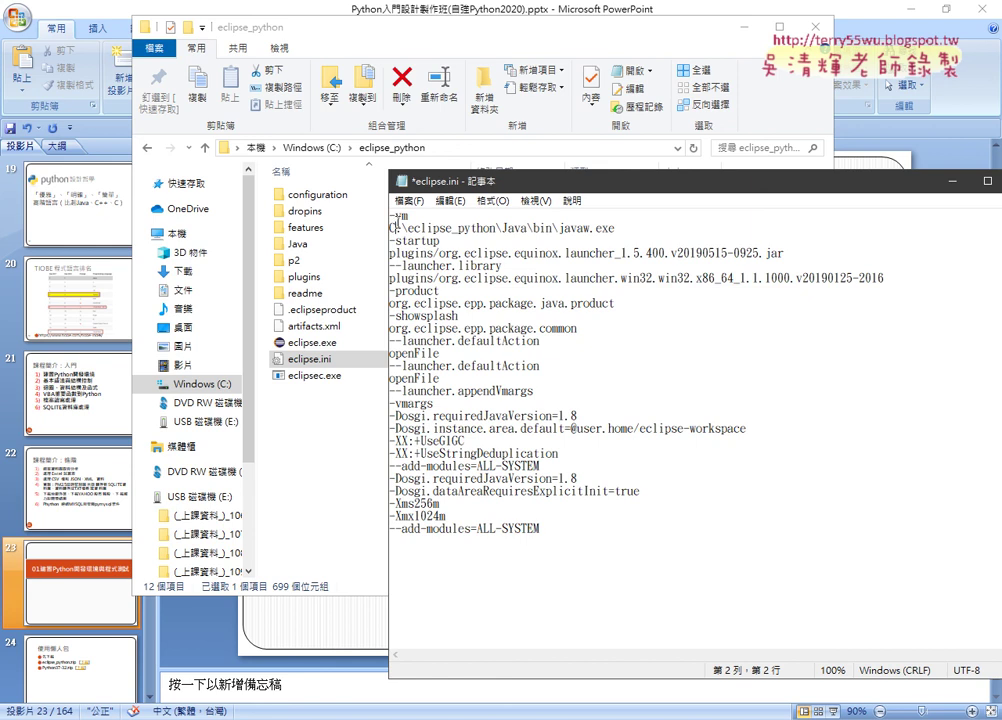
Step: Check the eclipse_python, Java and bin\javaw.exe parts of the -vm path against the actual folder structure
left_click_drag(407, 228, 496, 228)
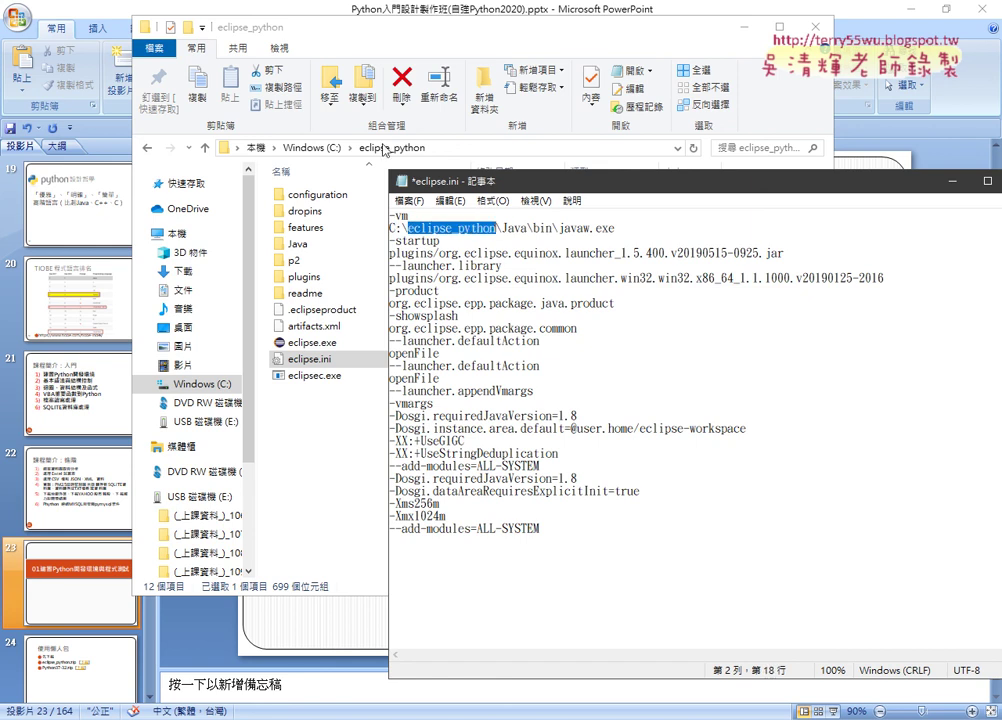
key("Right")
key("Right")
key("shift+Right")
key("shift+Right")
key("shift+Right")
key("shift+Right")
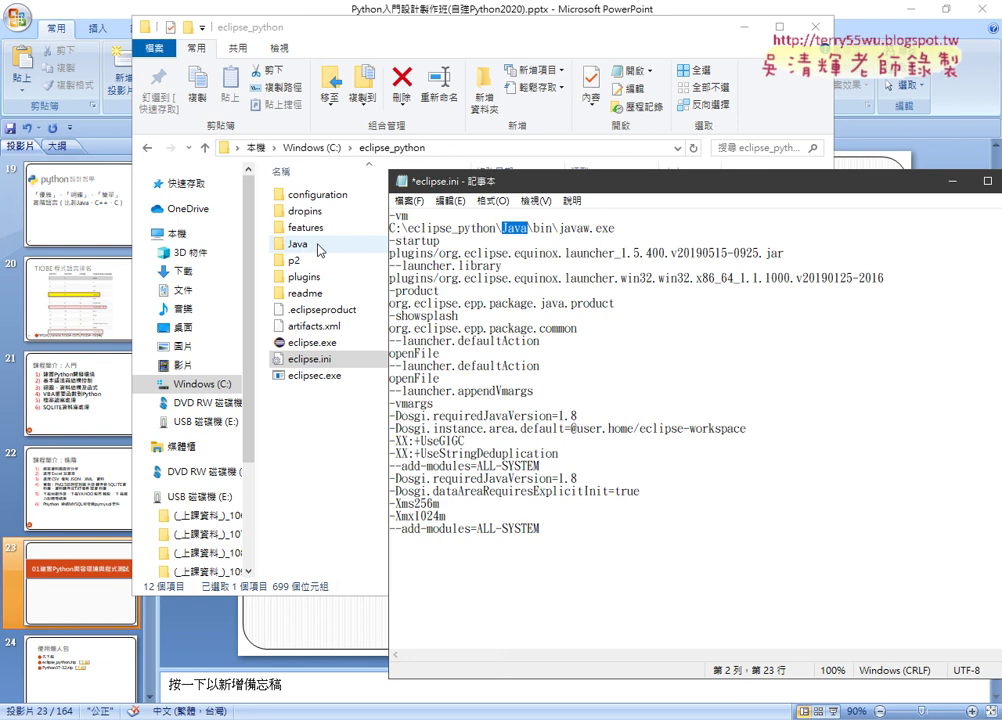
left_click_drag(533, 228, 626, 222)
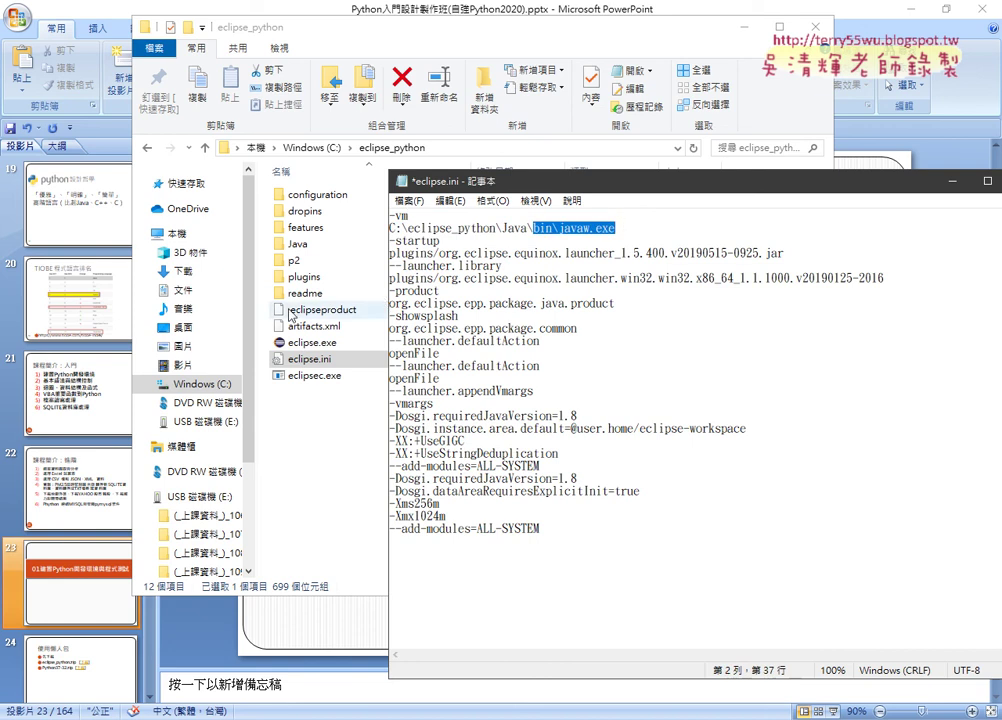
Step: Browse the Java\bin folder inside eclipse_python to locate javaw.exe, and return to the eclipse_python folder
double_click(298, 243)
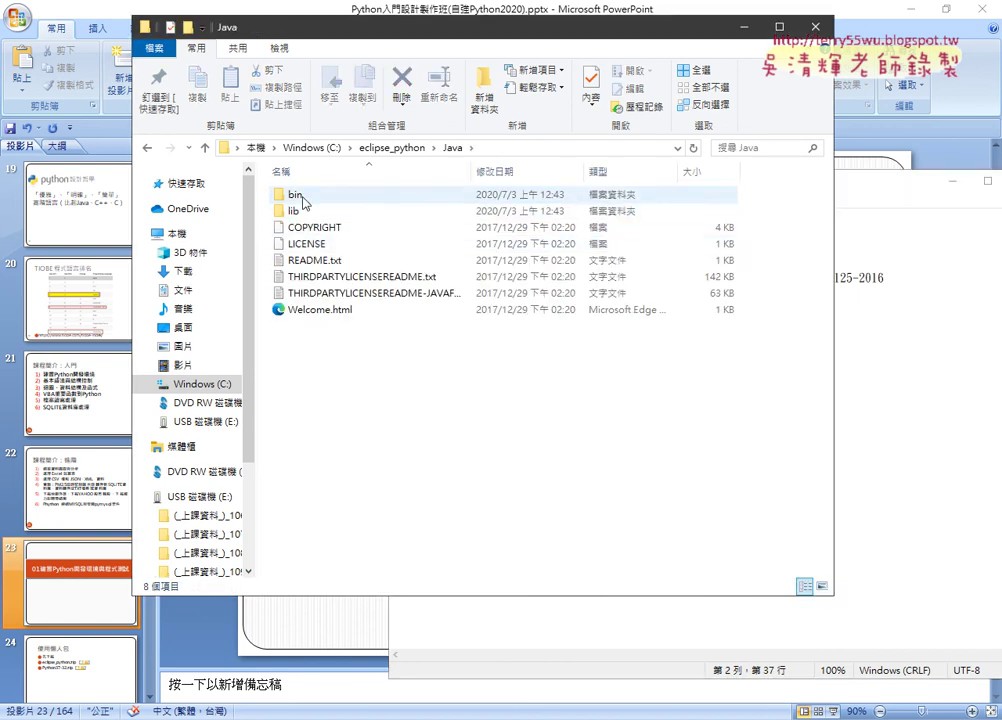
double_click(303, 201)
scroll(340, 265, "down", 11)
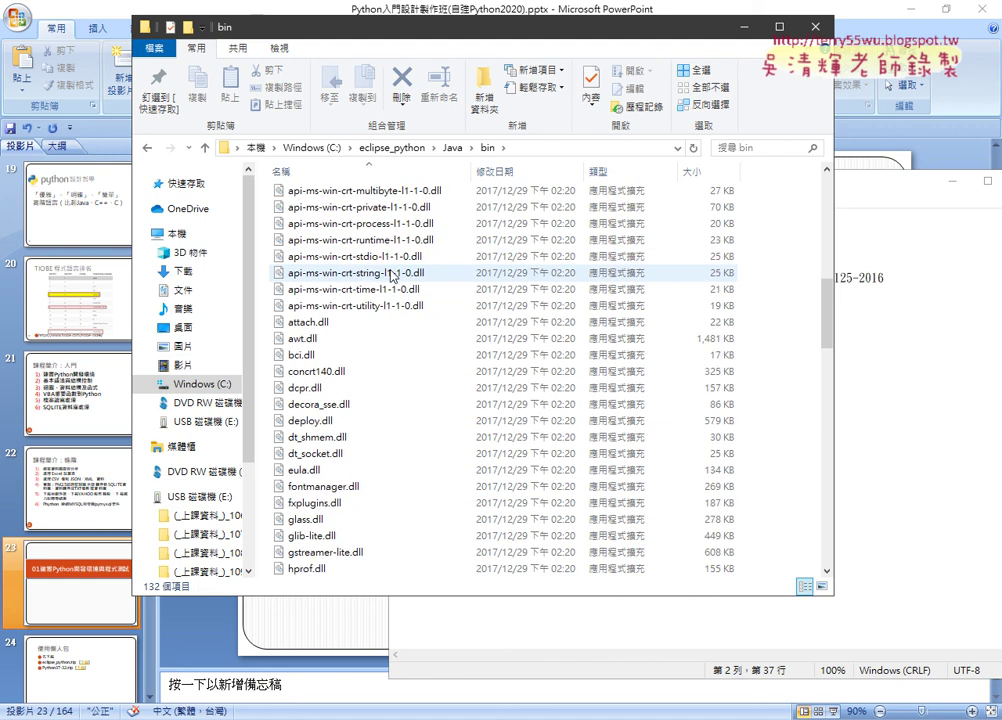
scroll(392, 276, "down", 12)
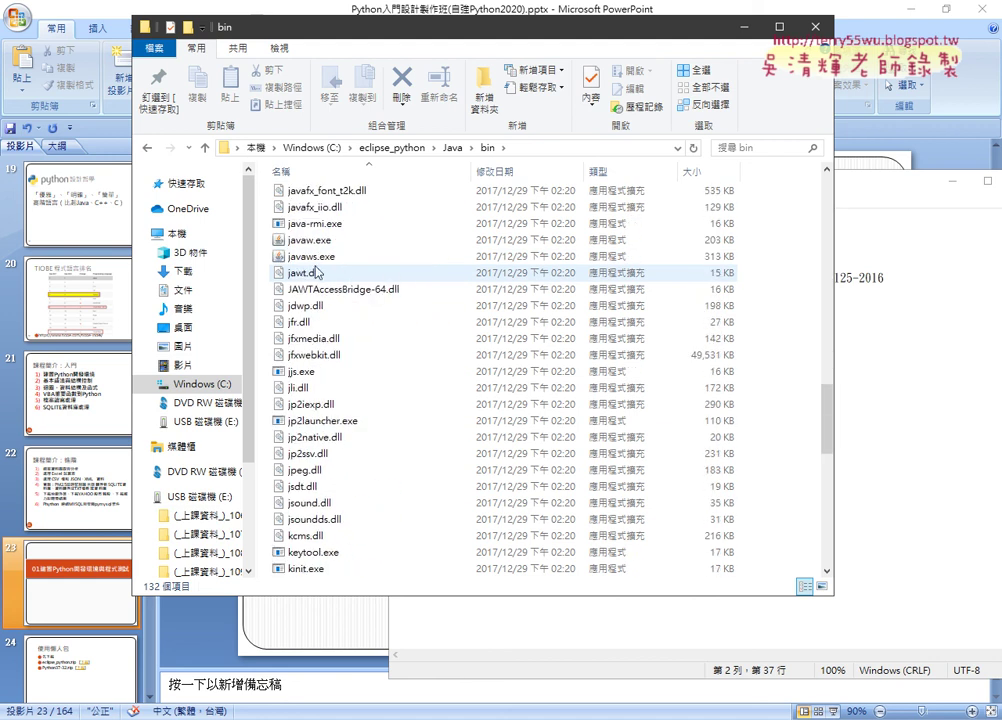
left_click(320, 241)
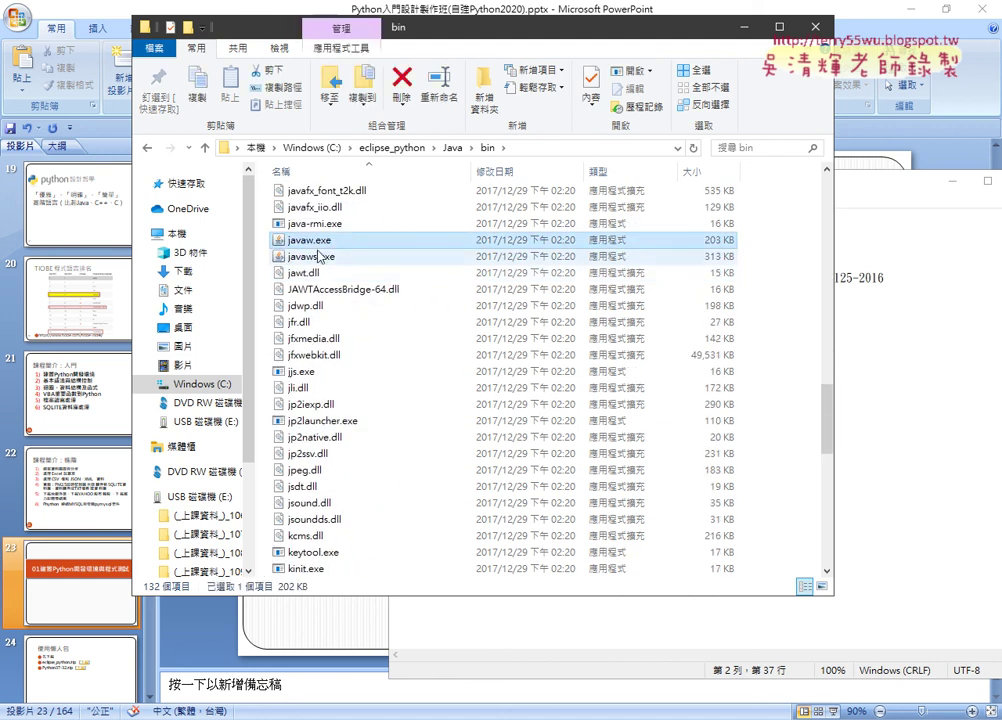
left_click(148, 150)
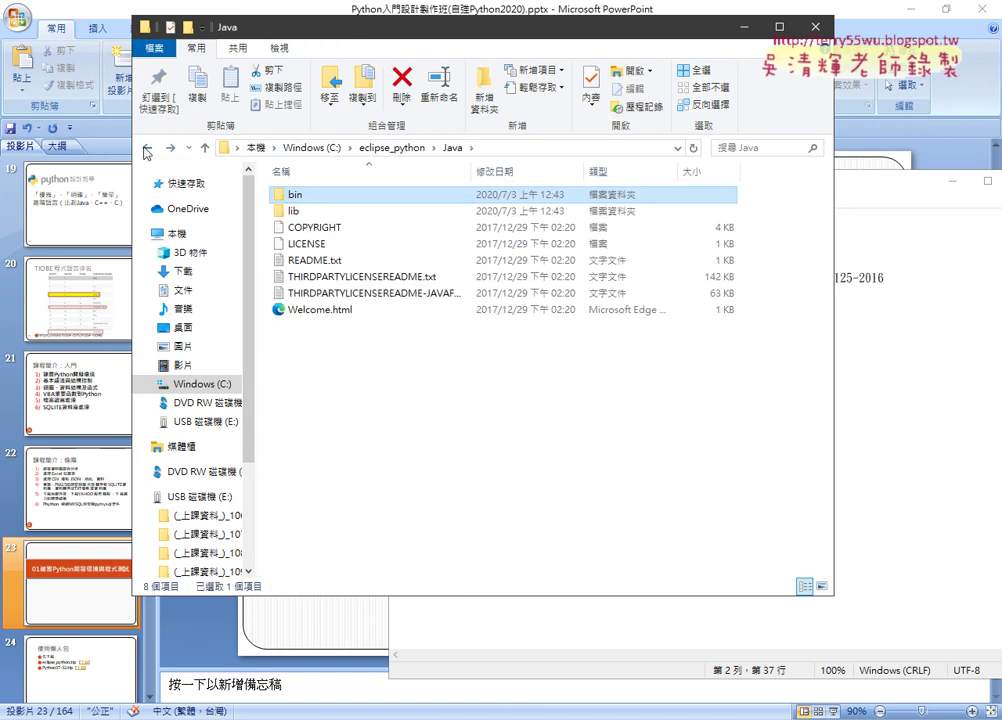
left_click(148, 150)
Step: Put the folder window away, and close eclipse.ini in Notepad with its changes saved
left_click(815, 27)
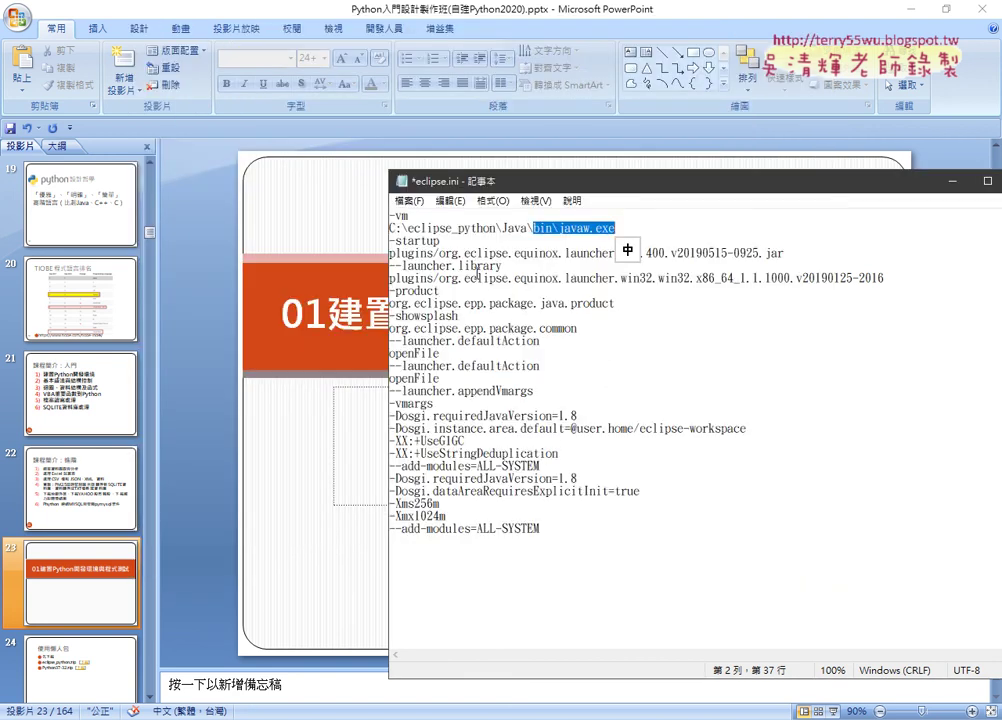
key("alt+space")
left_click(440, 293)
key("Return")
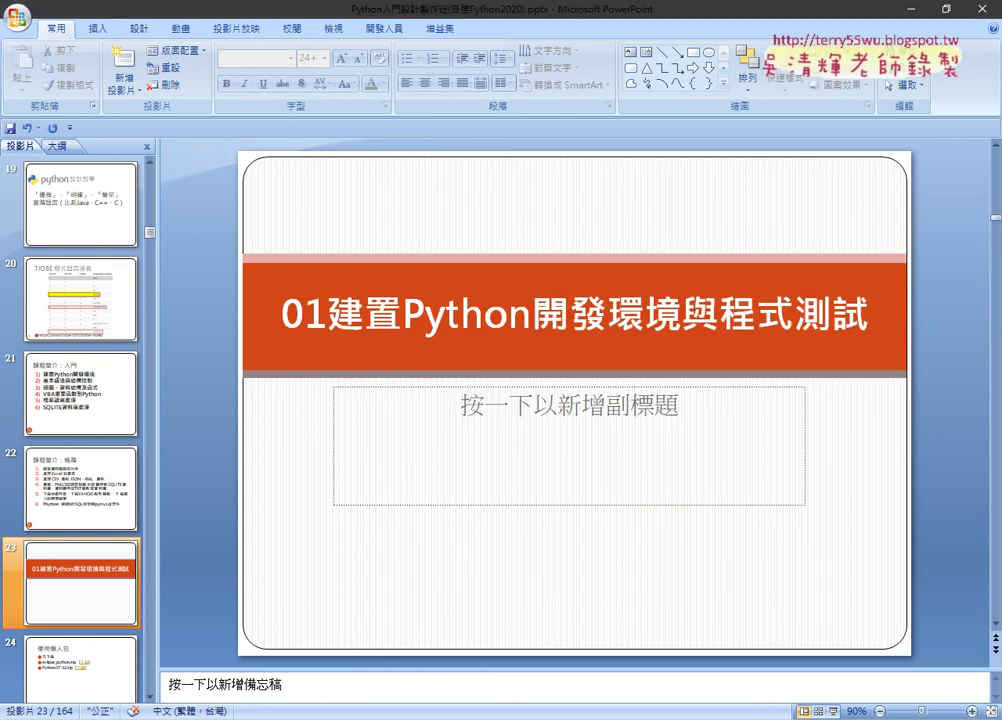
Step: Launch eclipse.exe from the eclipse_python folder and set the workspace path's drive letter to C
left_click(302, 671)
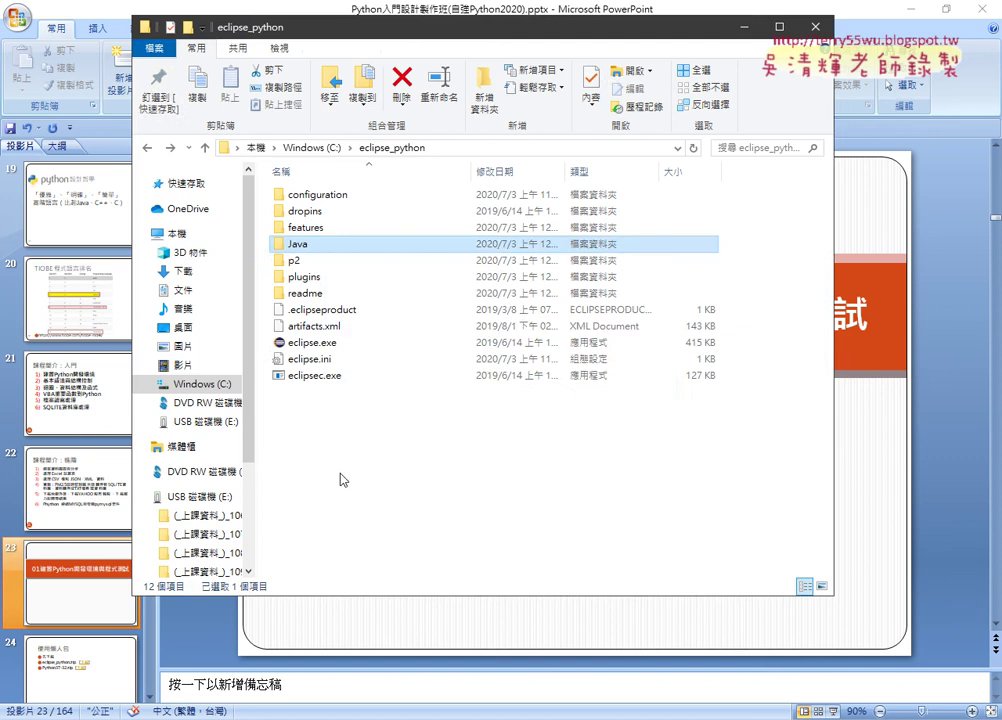
double_click(333, 343)
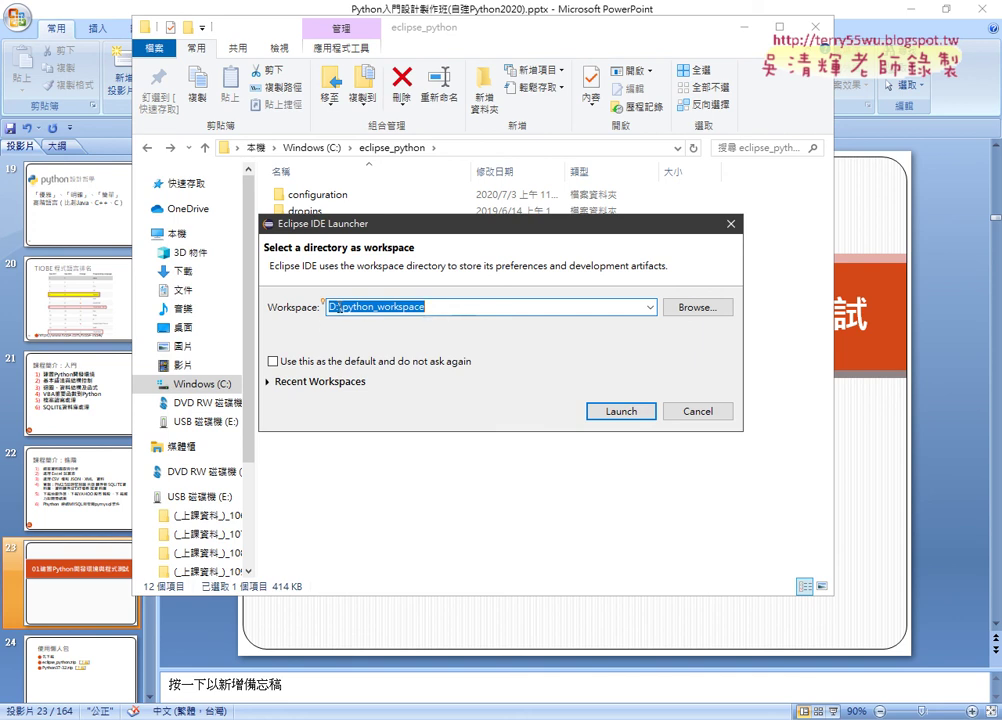
left_click(329, 306)
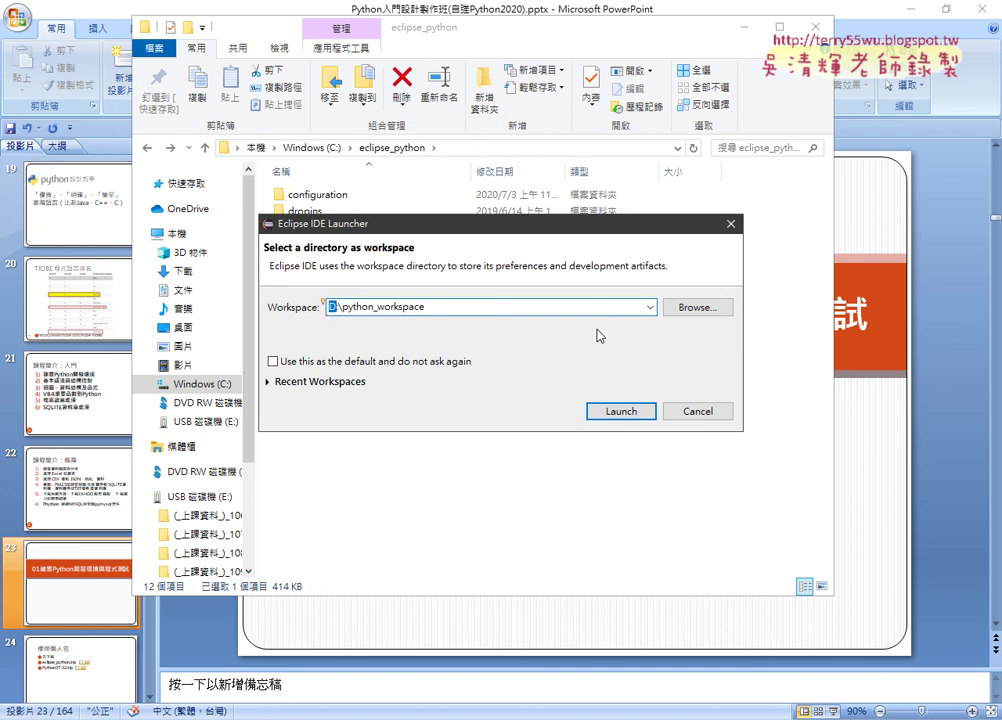
type("C")
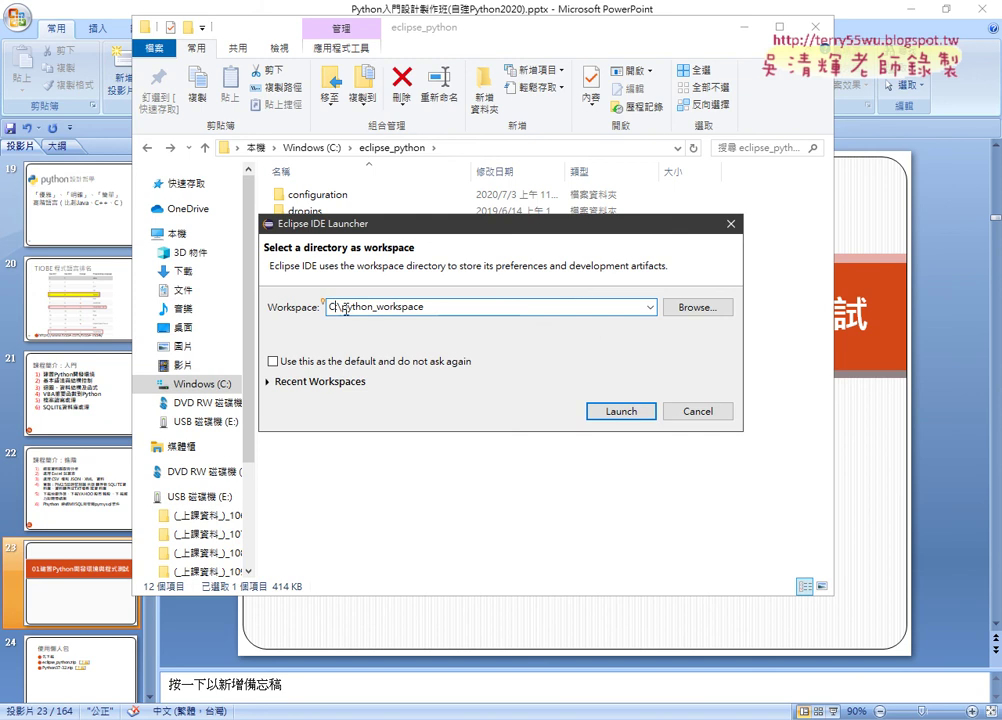
Step: Append 2020 to the workspace folder name so that the path reads C:\python_workspace2020
left_click_drag(342, 308, 470, 306)
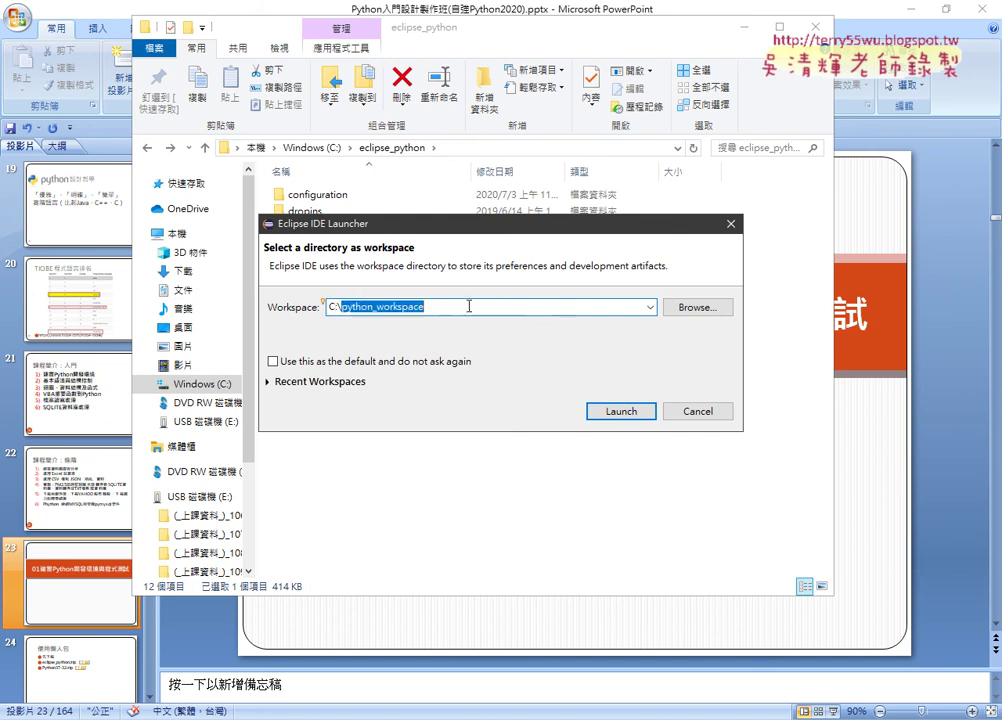
left_click(643, 413)
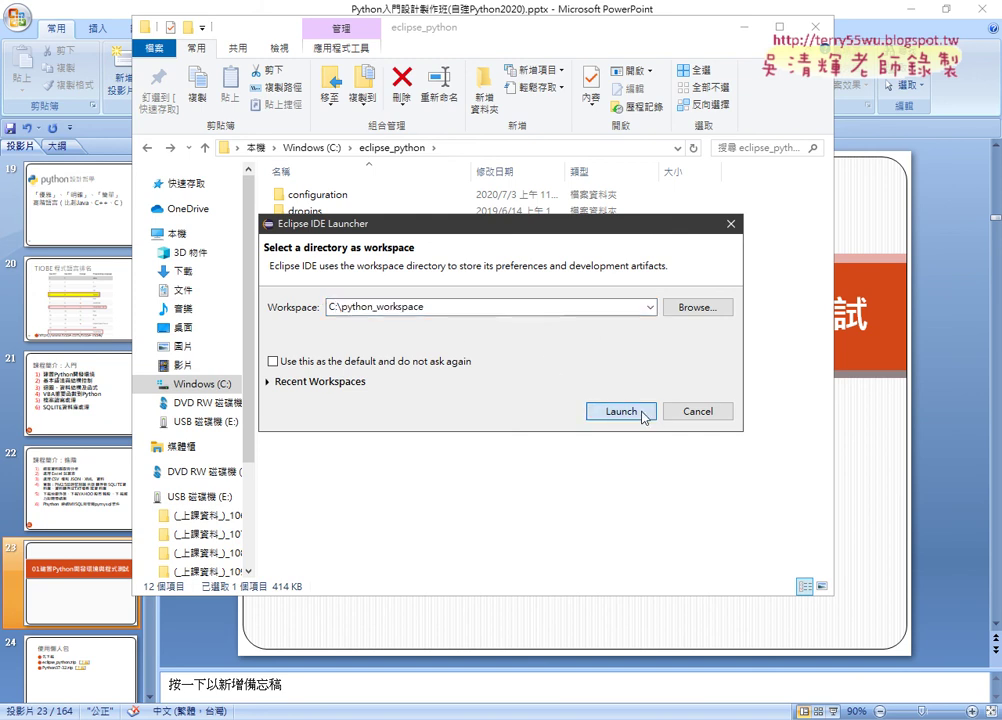
left_click(519, 306)
left_click(519, 307)
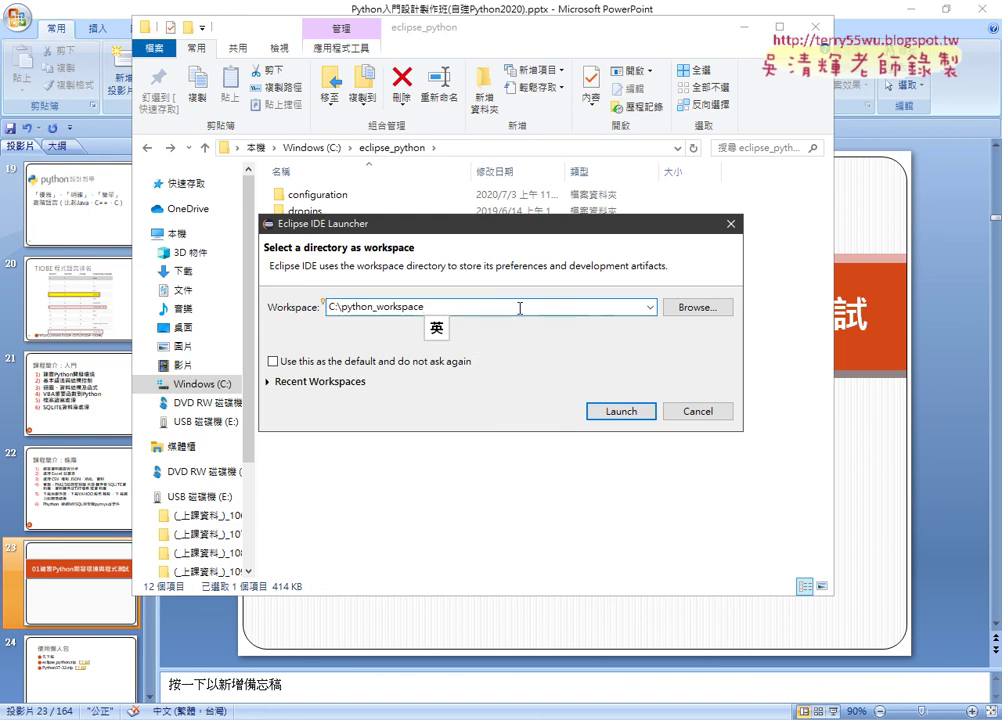
type("2020")
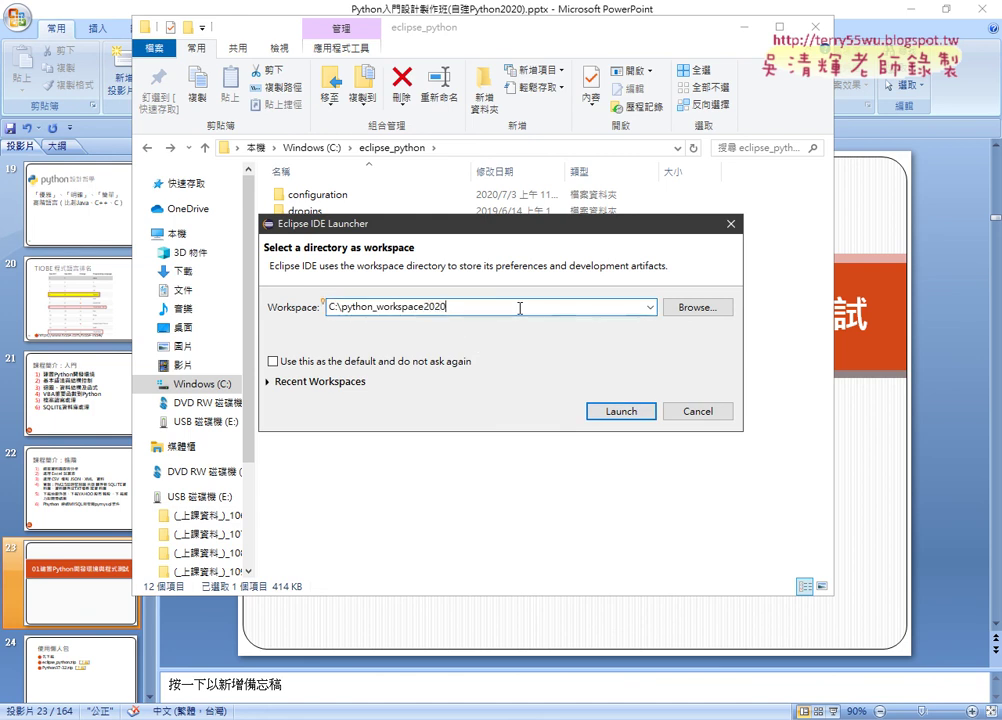
Step: Start Eclipse with the entered workspace, and close the Welcome page in the maximized window
left_click(618, 414)
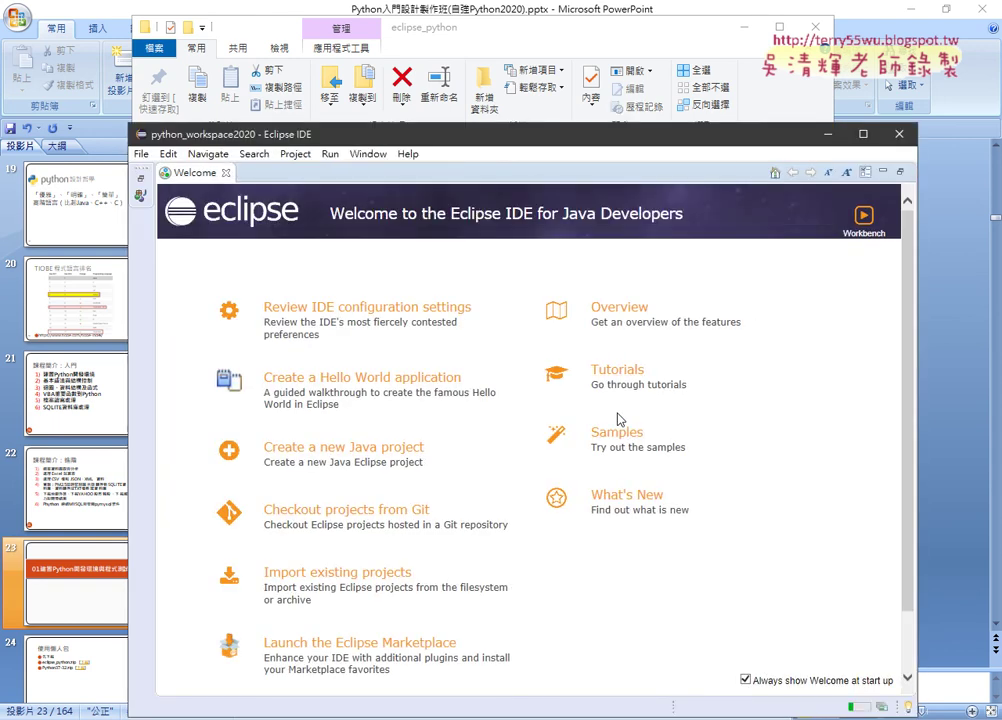
left_click(864, 134)
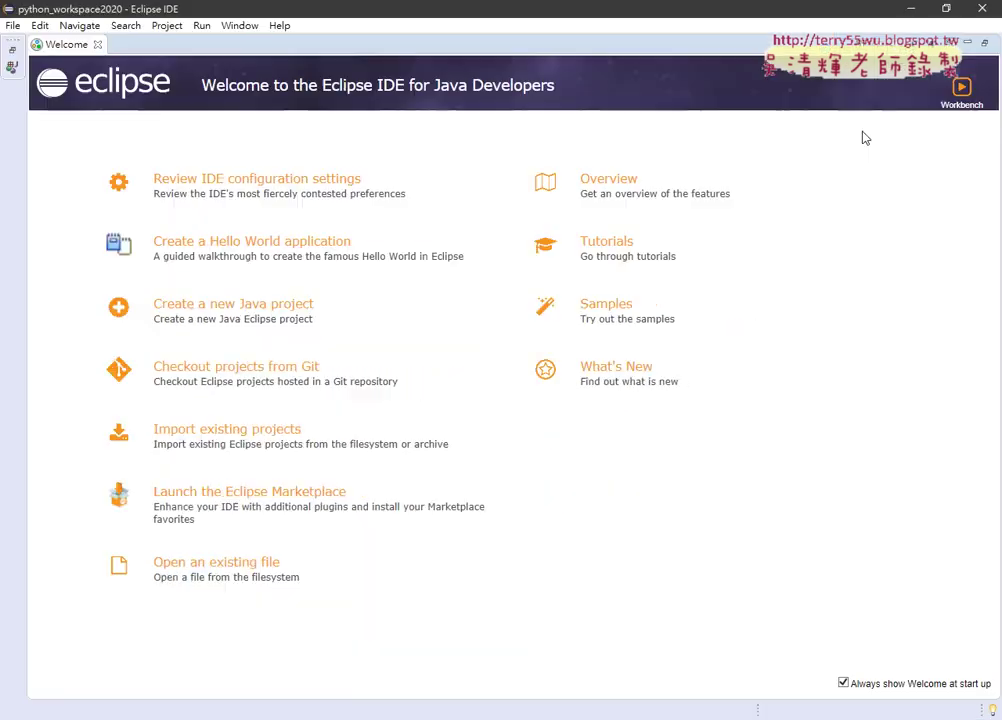
left_click(98, 45)
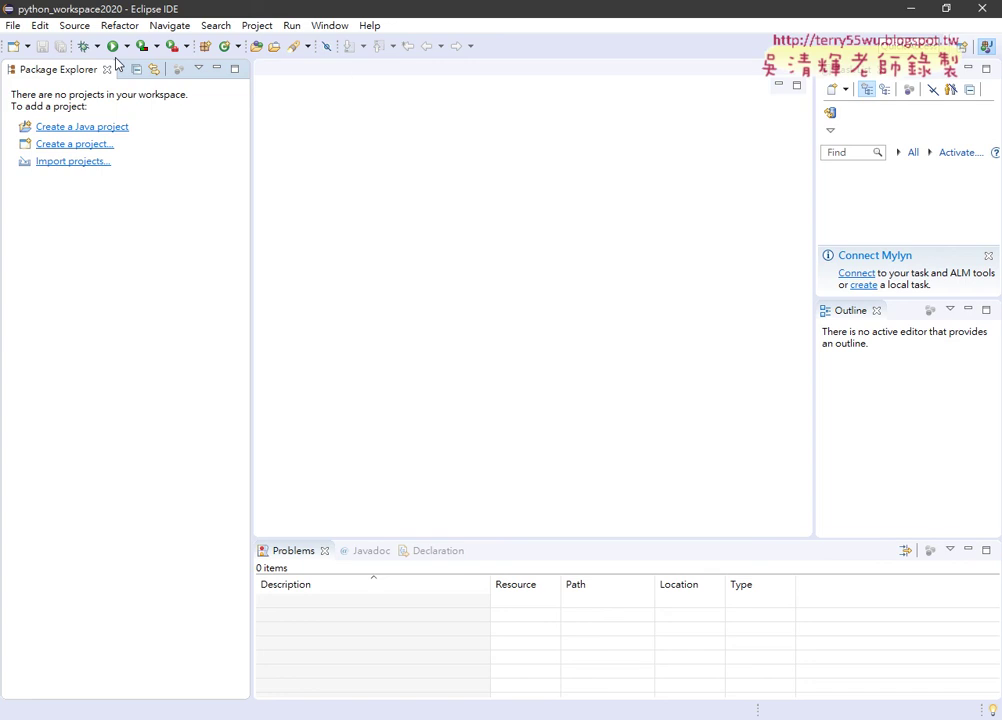
Step: Switch to the eclipse_python folder, open eclipse.ini in Notepad, and review the -vm line and its javaw.exe path
mouse_move(248, 718)
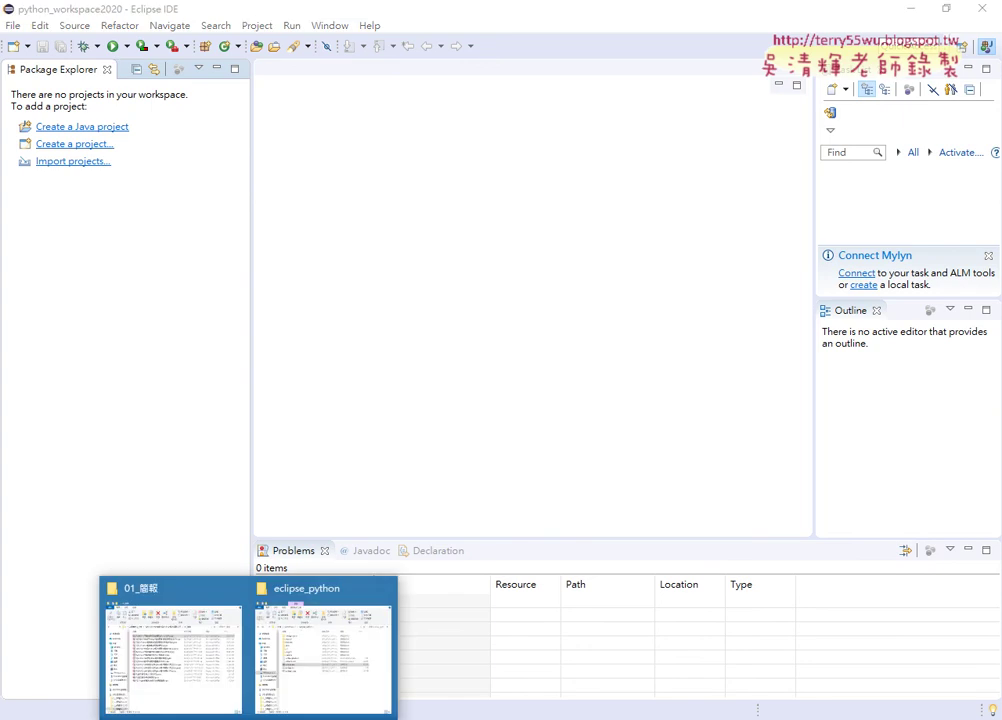
left_click(320, 640)
left_click(330, 359)
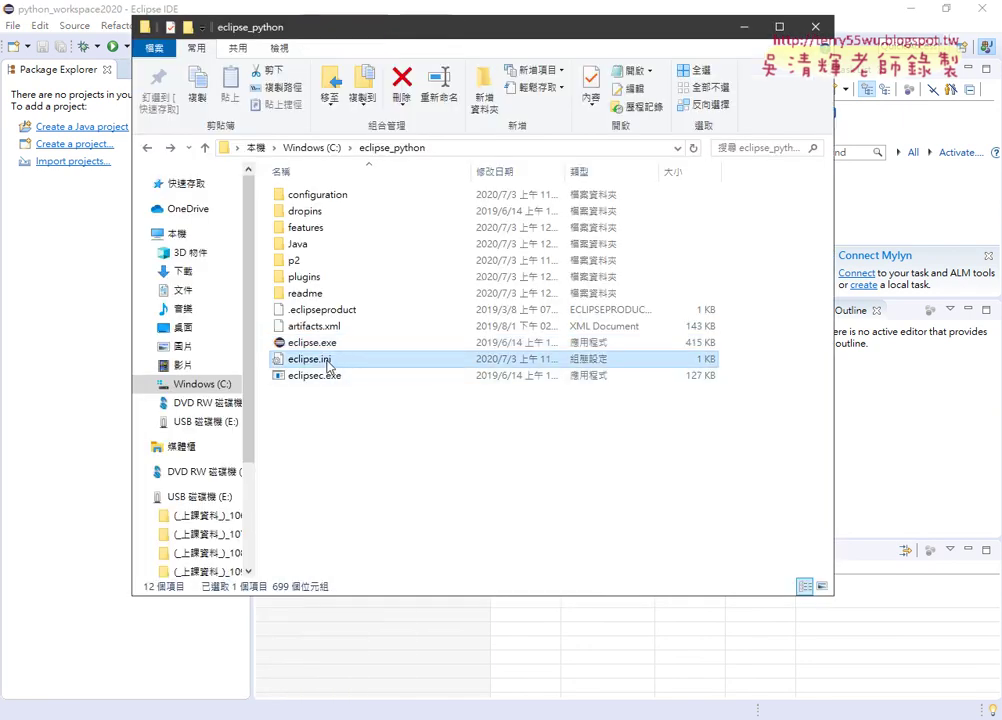
right_click(330, 360)
left_click(257, 371)
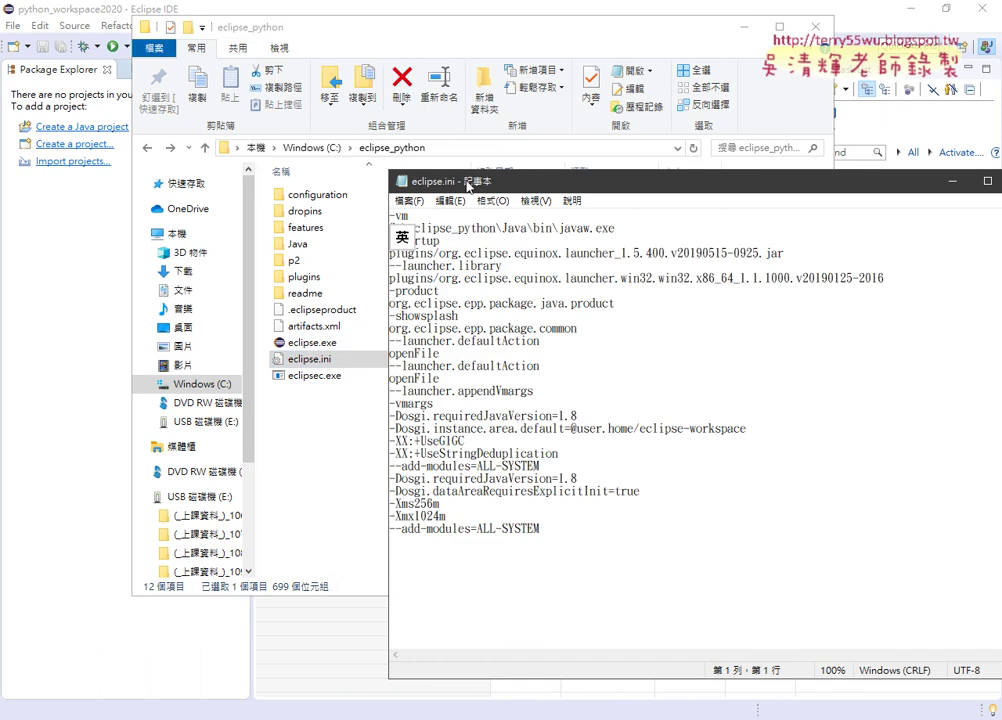
left_click_drag(559, 183, 243, 44)
left_click_drag(406, 92, 133, 50)
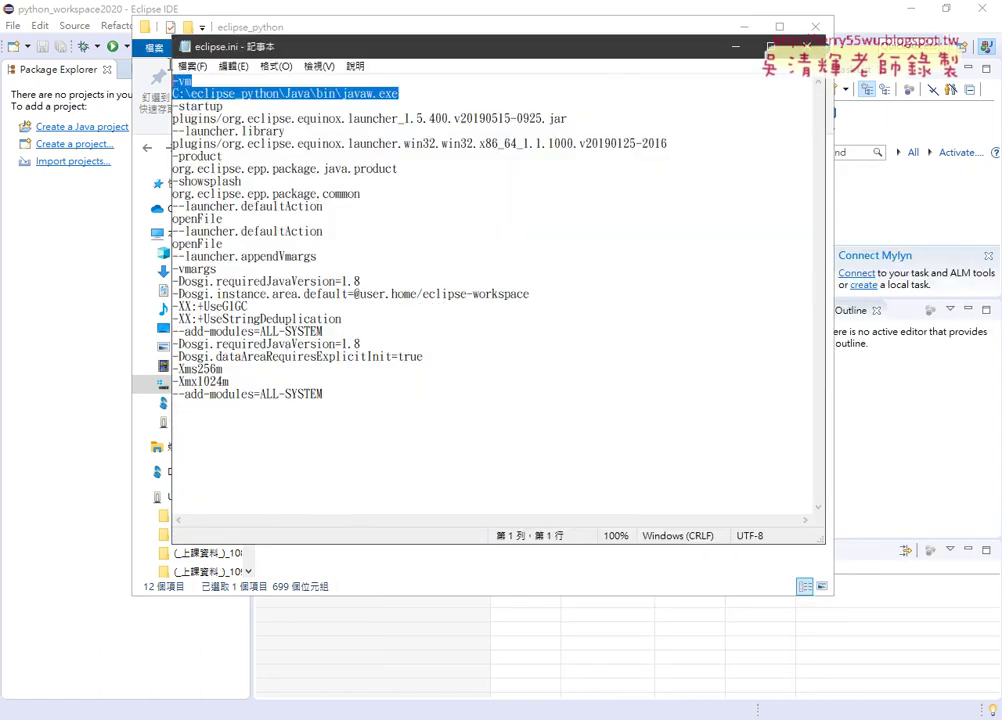
left_click_drag(417, 56, 507, 52)
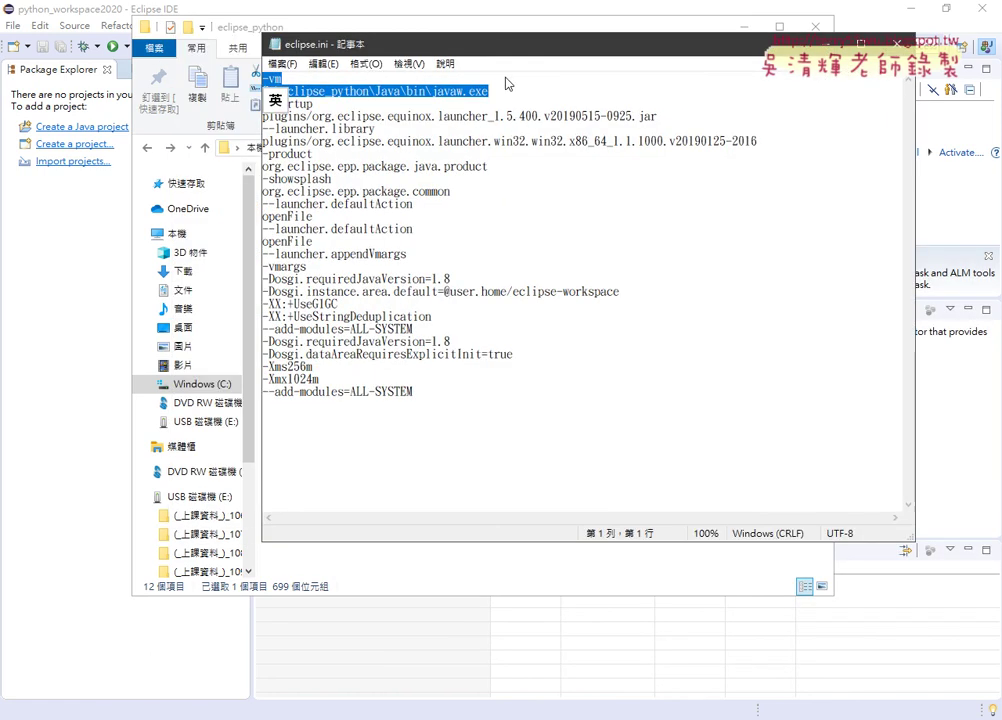
left_click(502, 92)
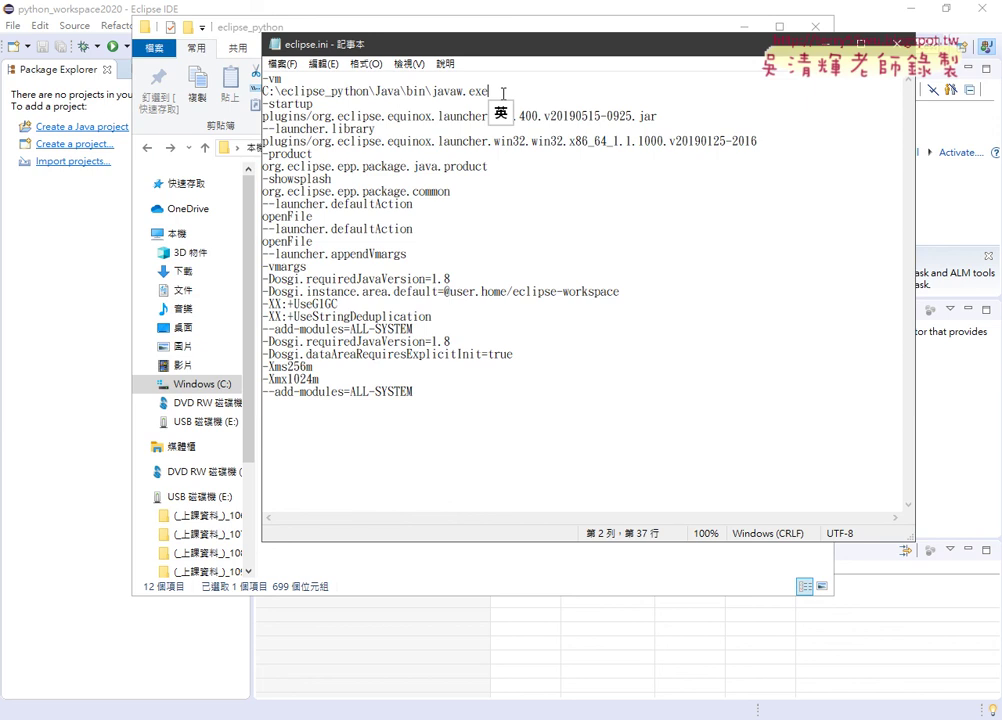